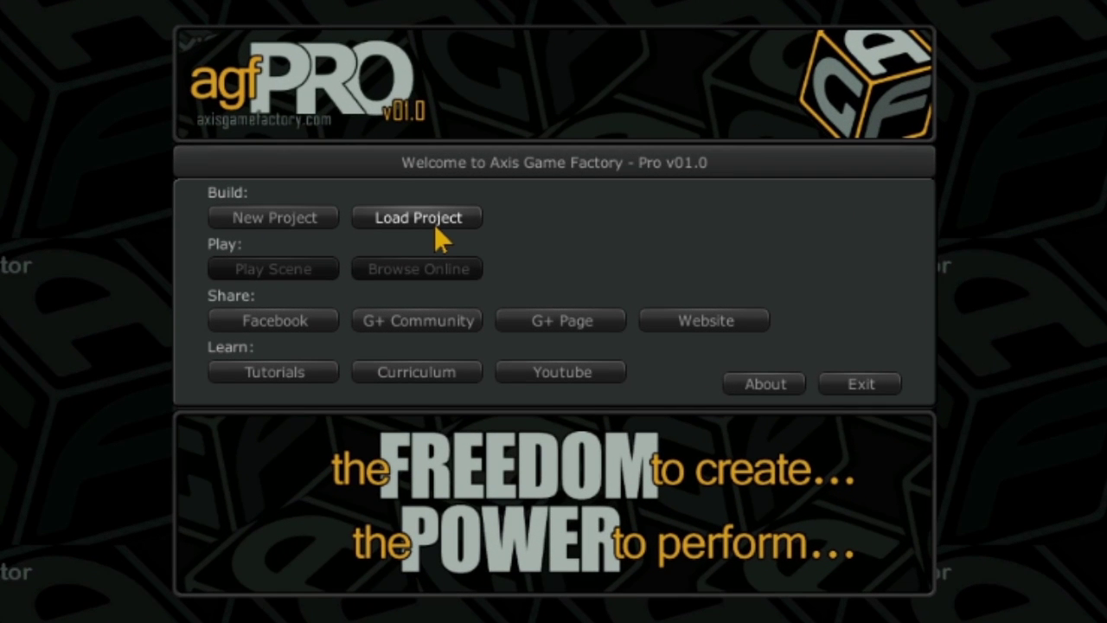
Load the existing project Demo_Project_01.
{"action": "left_click", "coordinate": [435, 229]}
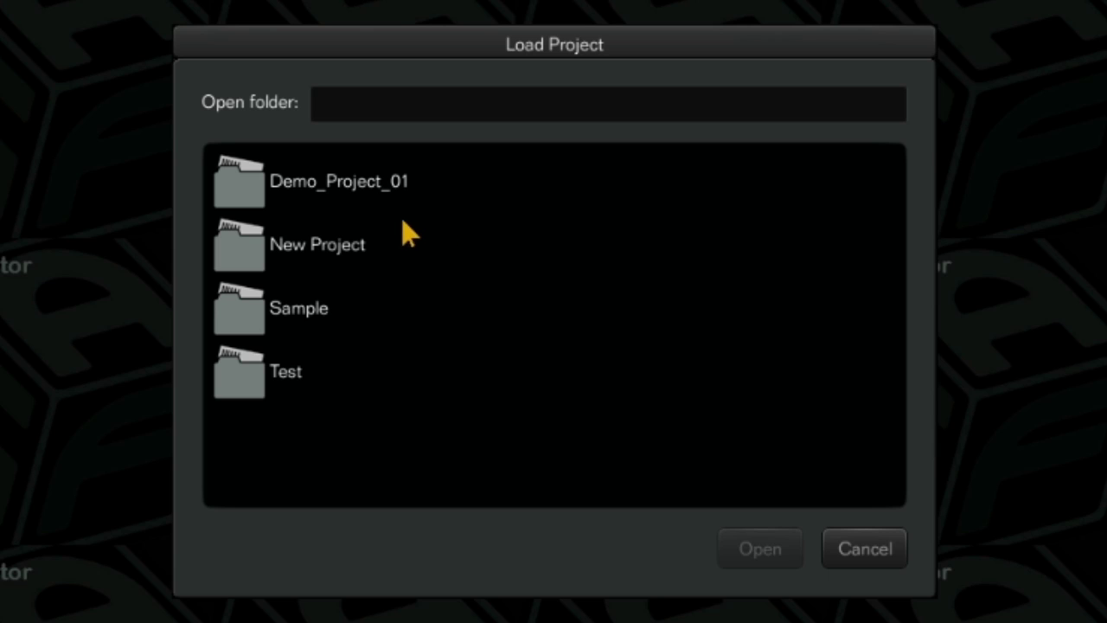
{"action": "left_click", "coordinate": [375, 190]}
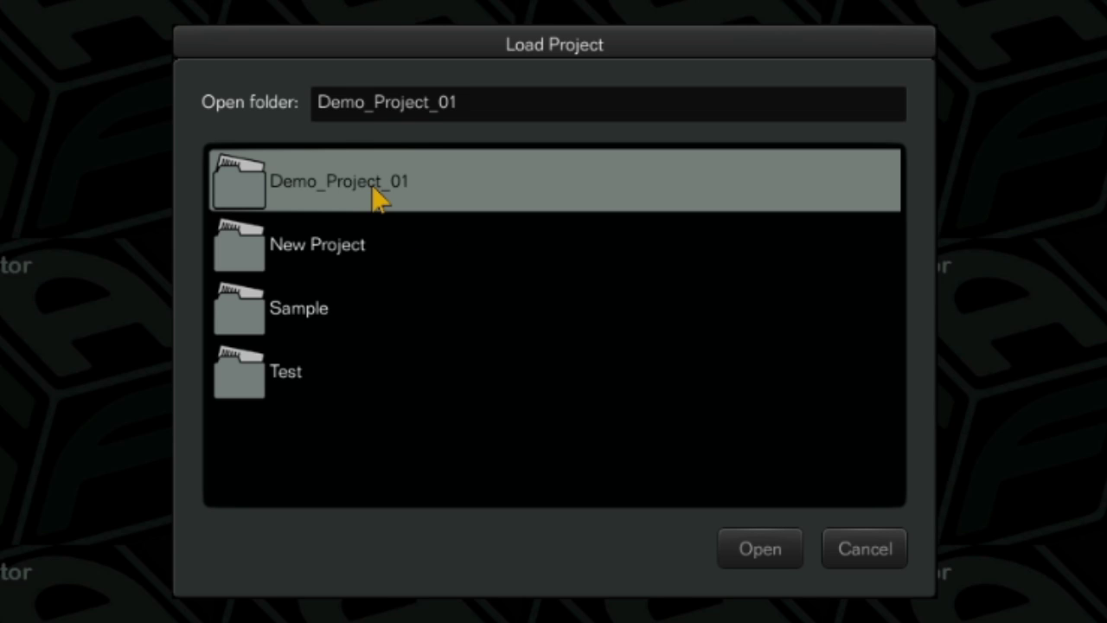
{"action": "left_click", "coordinate": [735, 542]}
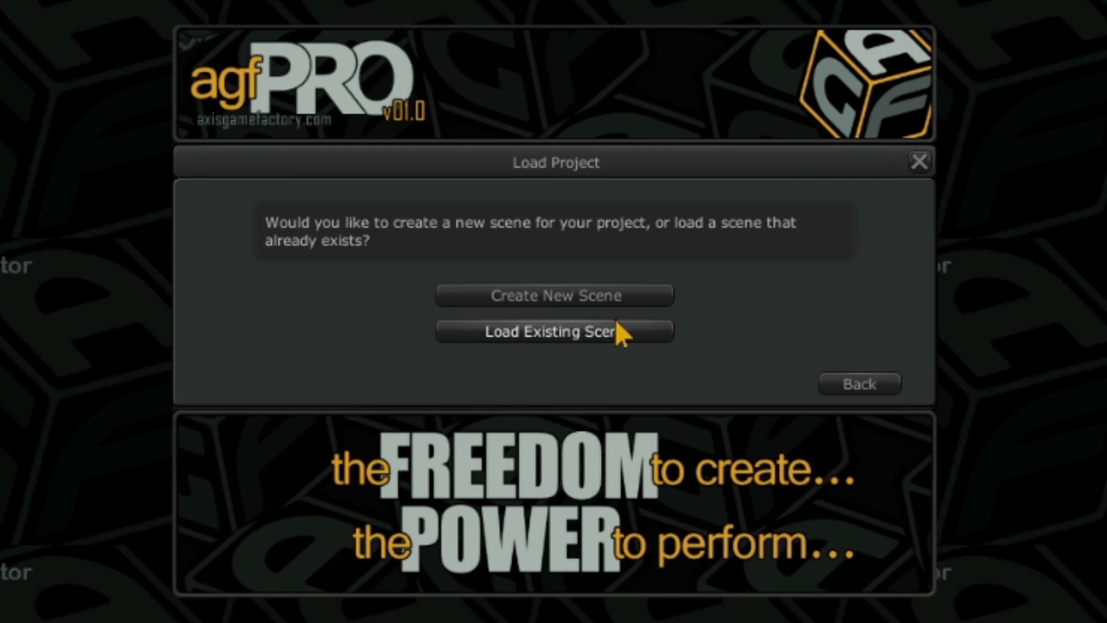
Create a new scene named Scene_02 in the project.
{"action": "left_click", "coordinate": [589, 297]}
{"action": "left_click_drag", "start_coordinate": [731, 311], "coordinate": [563, 317]}
{"action": "type", "text": "Scene_02"}
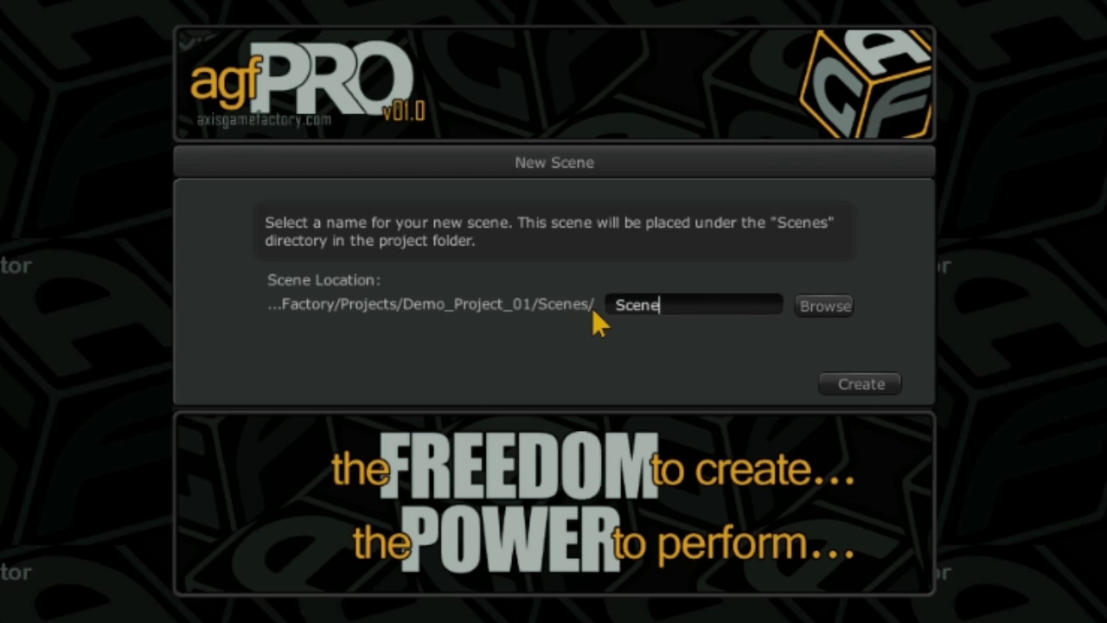
{"action": "left_click", "coordinate": [865, 384]}
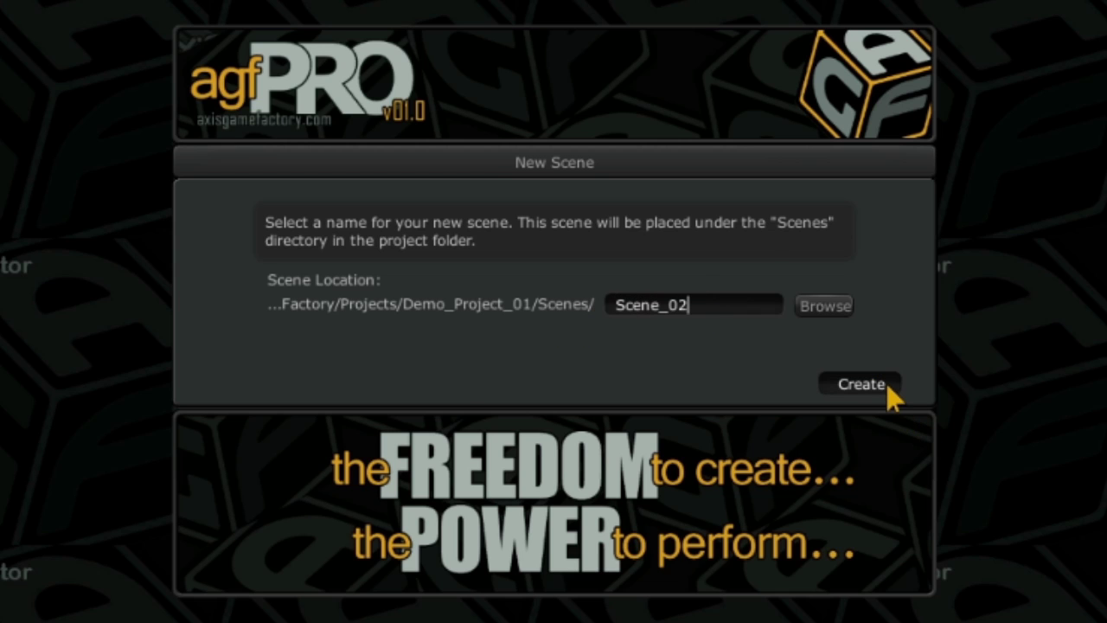
Initialize the scene with the dark Grid preset theme and start it at 1600 x 900 with Fantastic quality.
{"action": "left_click", "coordinate": [610, 320]}
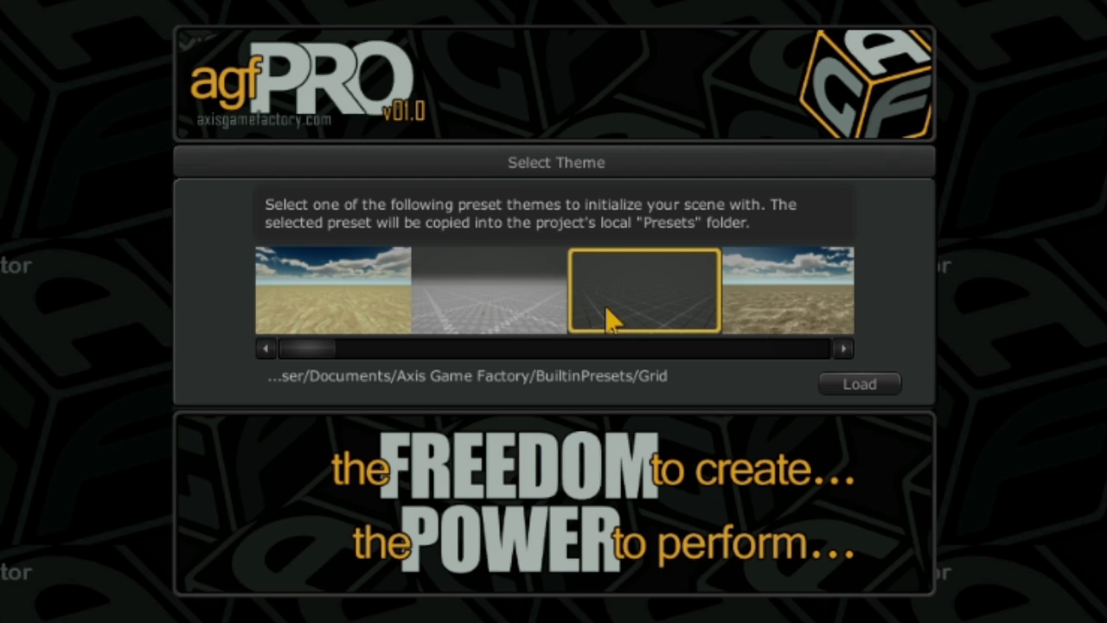
{"action": "left_click", "coordinate": [865, 386]}
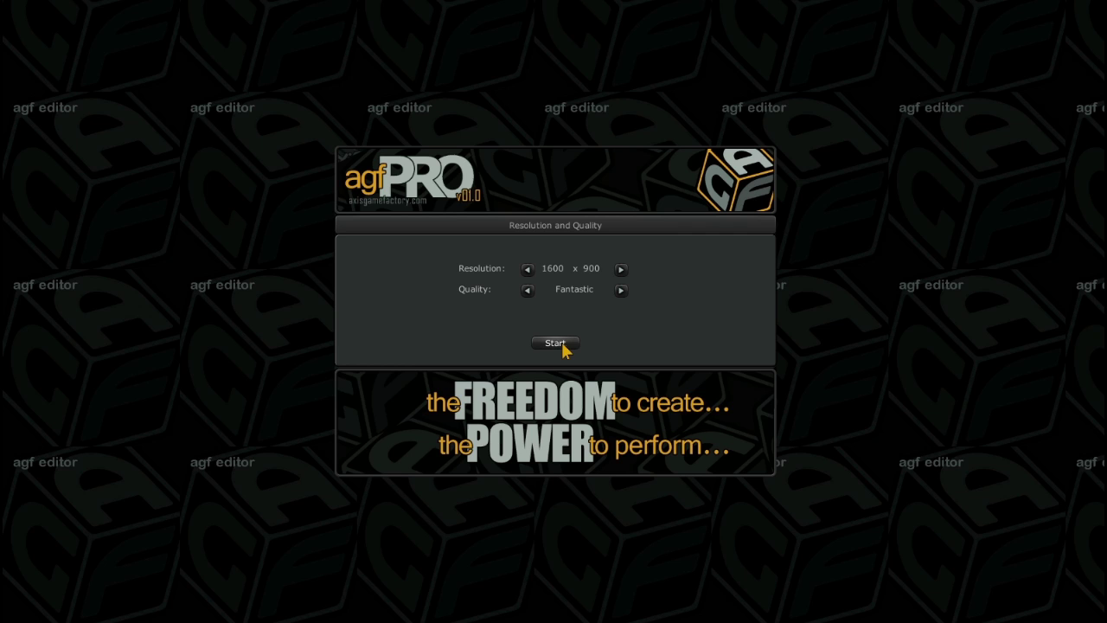
{"action": "left_click", "coordinate": [562, 346]}
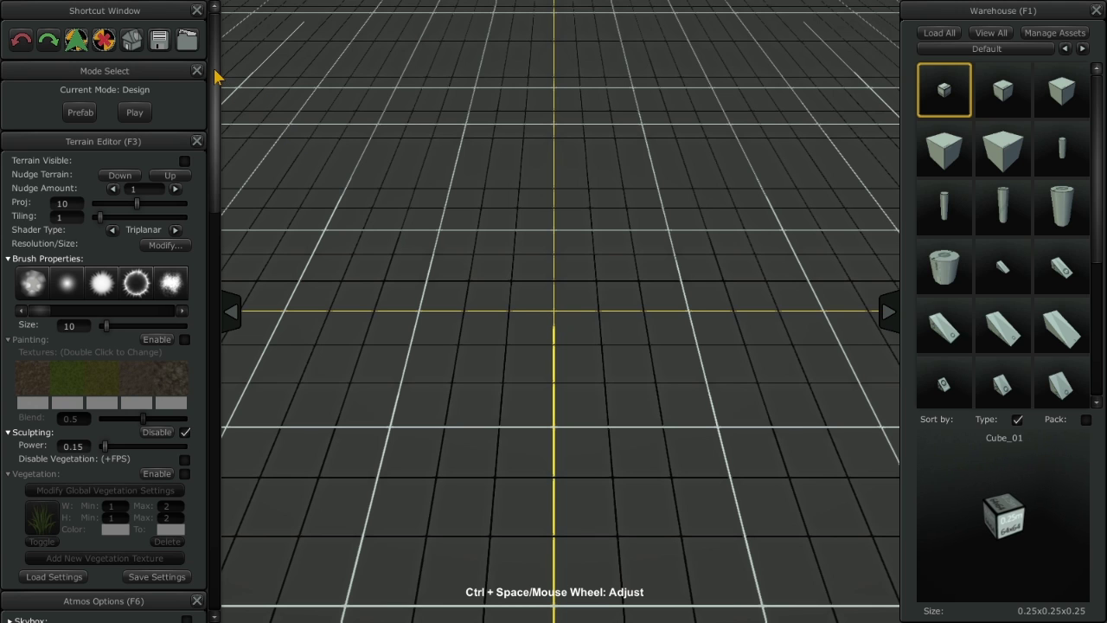
Move the Grid Editor into the viewport and expand its grid, snap and controls sections, including main axes, guidelines and subdivisions.
{"action": "left_click_drag", "start_coordinate": [217, 75], "coordinate": [218, 346]}
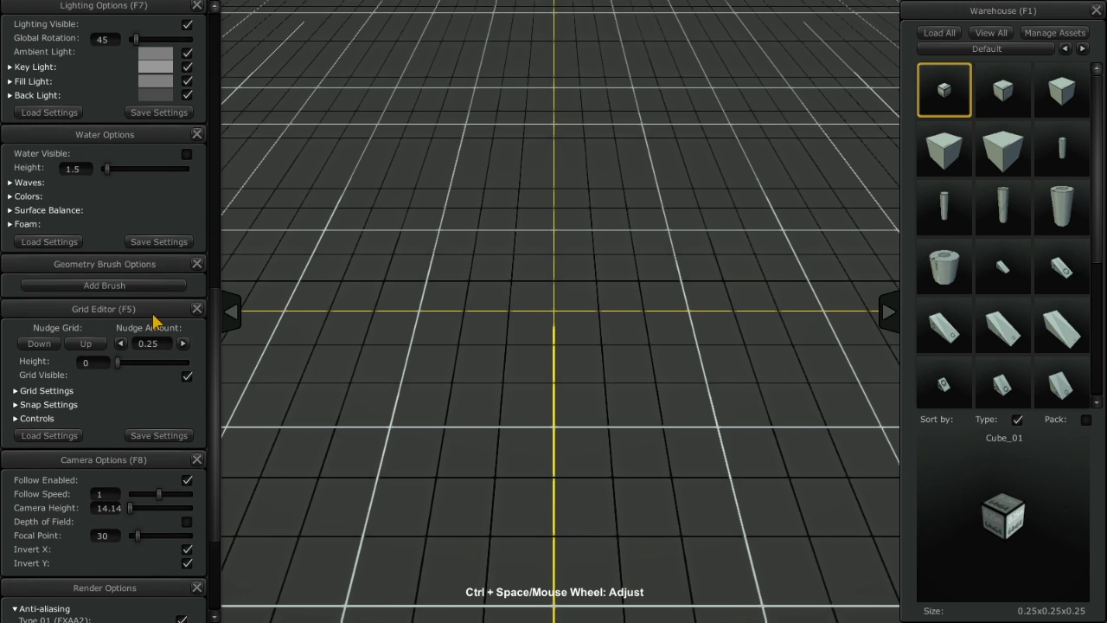
{"action": "left_click_drag", "start_coordinate": [106, 324], "coordinate": [556, 122]}
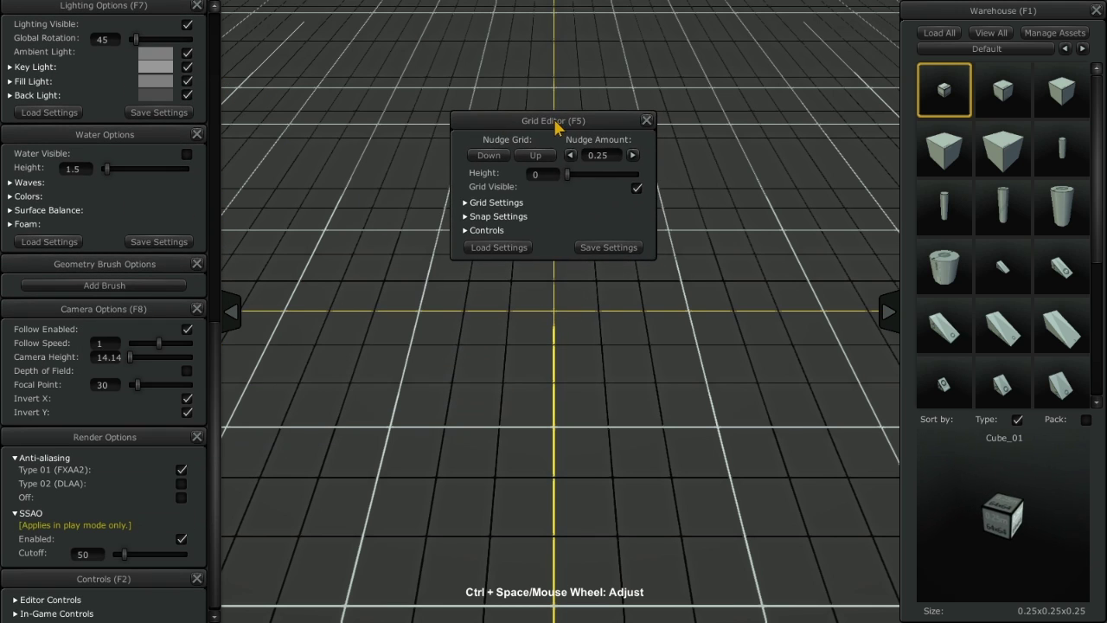
{"action": "left_click", "coordinate": [480, 203]}
{"action": "left_click", "coordinate": [489, 259]}
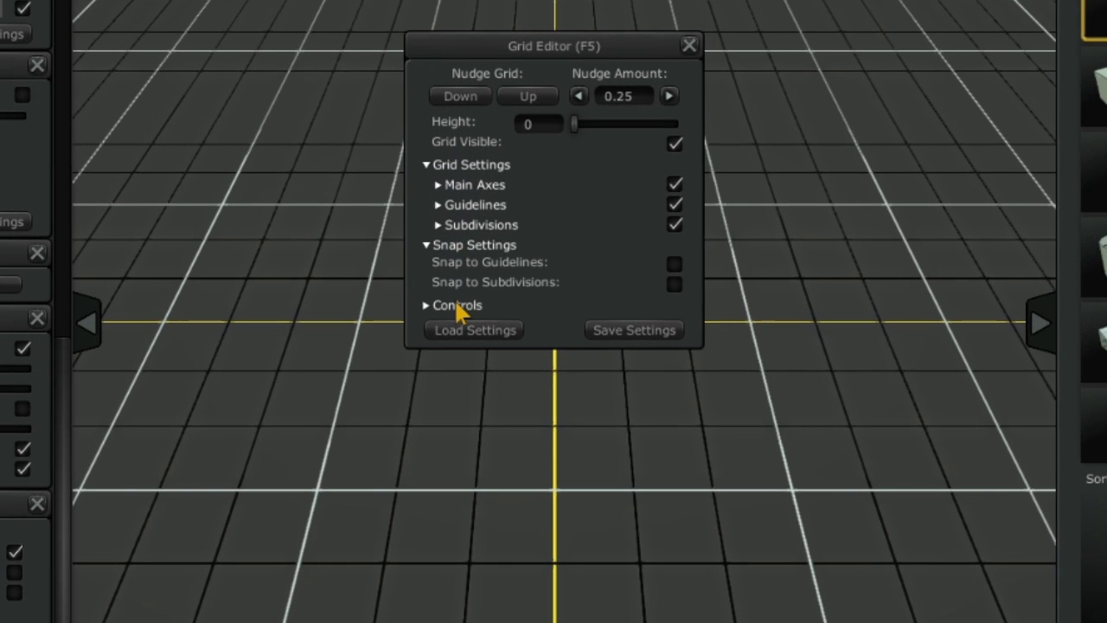
{"action": "left_click", "coordinate": [458, 309]}
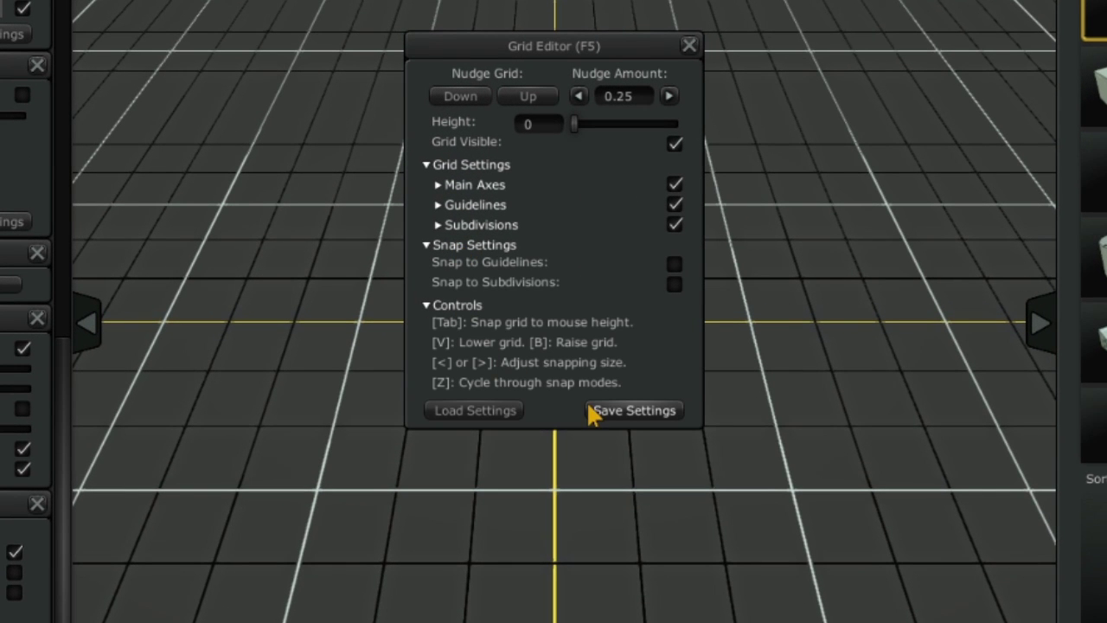
{"action": "left_click", "coordinate": [489, 190]}
{"action": "left_click", "coordinate": [489, 250]}
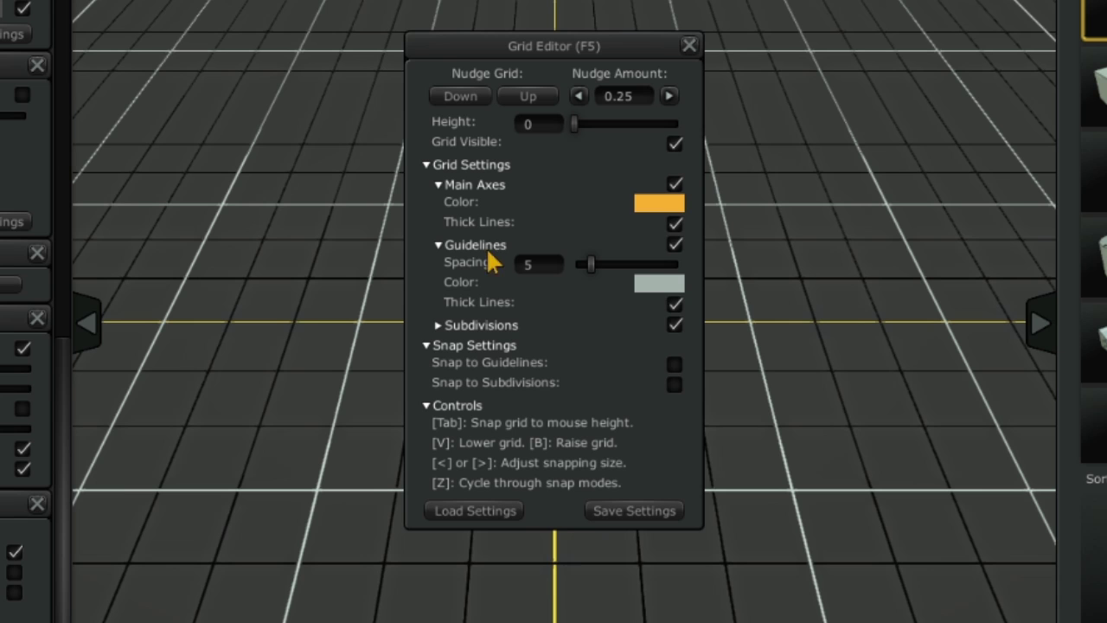
{"action": "left_click", "coordinate": [493, 326]}
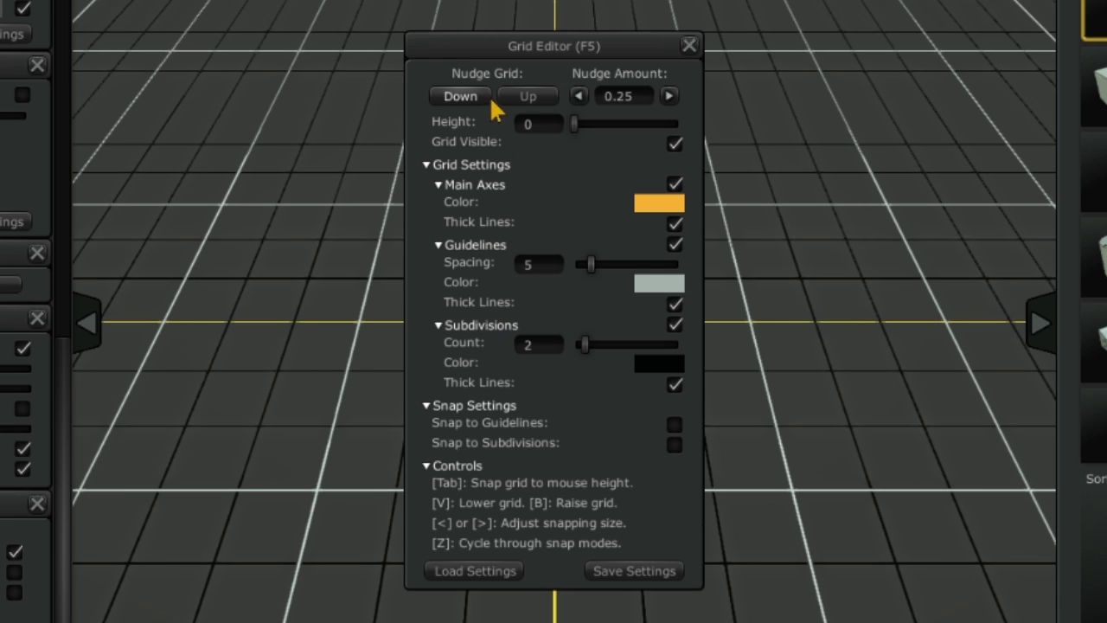
Nudge the grid up four times in 0.25 increments and back down to height 0.
{"action": "left_click", "coordinate": [524, 96]}
{"action": "left_click", "coordinate": [524, 97]}
{"action": "left_click", "coordinate": [524, 97]}
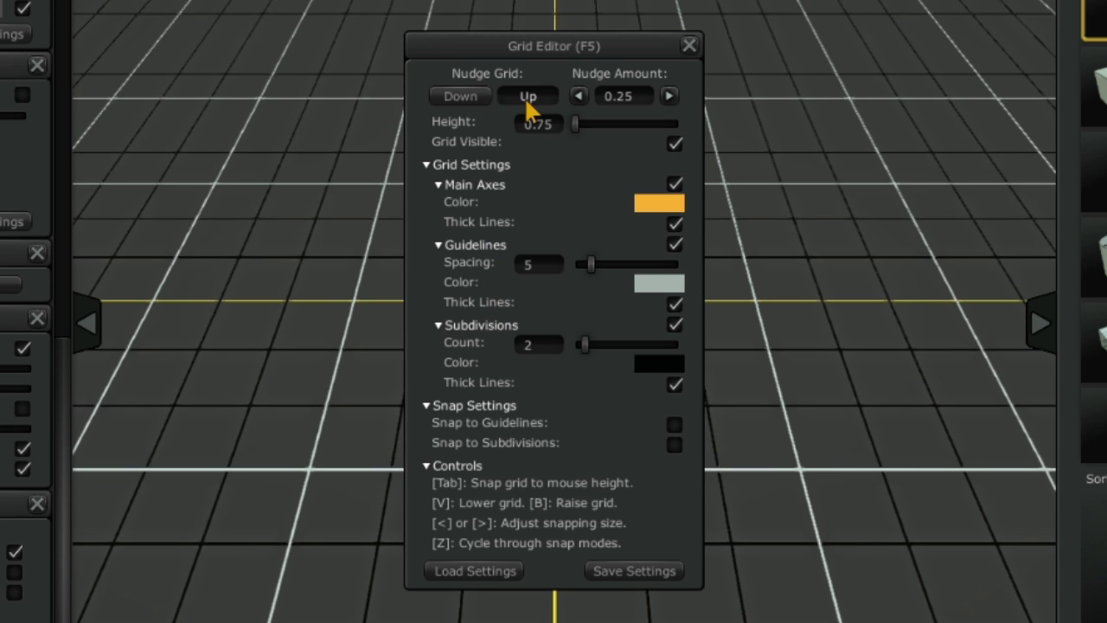
{"action": "left_click", "coordinate": [524, 97]}
{"action": "left_click", "coordinate": [443, 94]}
{"action": "left_click", "coordinate": [443, 93]}
{"action": "left_click", "coordinate": [444, 93]}
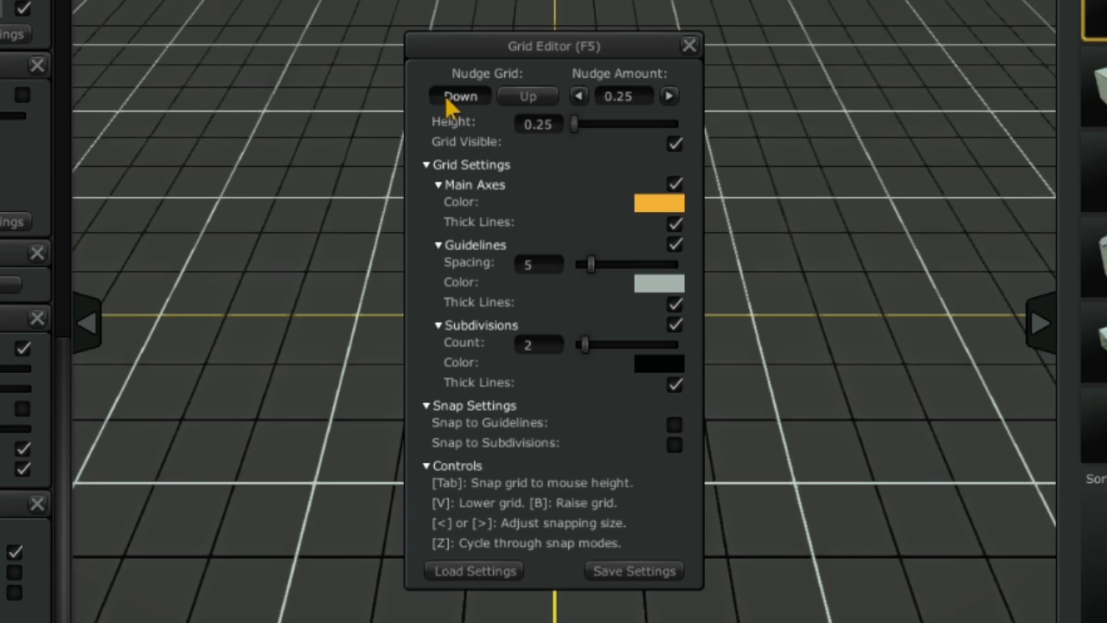
{"action": "left_click", "coordinate": [444, 94]}
Raise the grid nudge amount to 1.25 and return it to 0.25.
{"action": "left_click", "coordinate": [670, 95]}
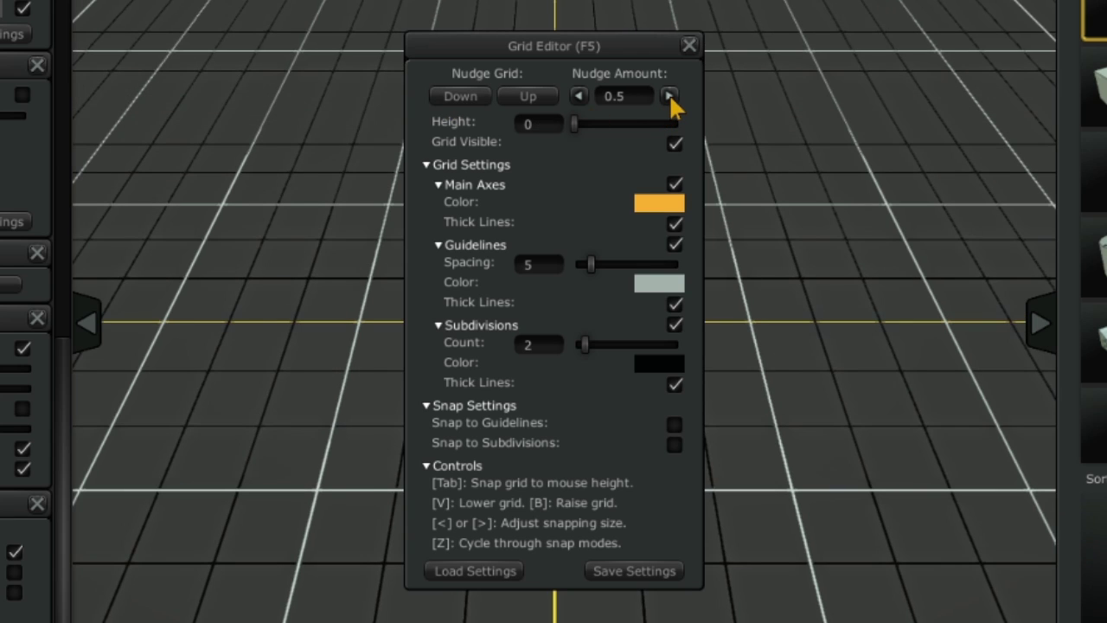
{"action": "left_click", "coordinate": [669, 94]}
{"action": "left_click", "coordinate": [669, 94]}
{"action": "left_click", "coordinate": [669, 94]}
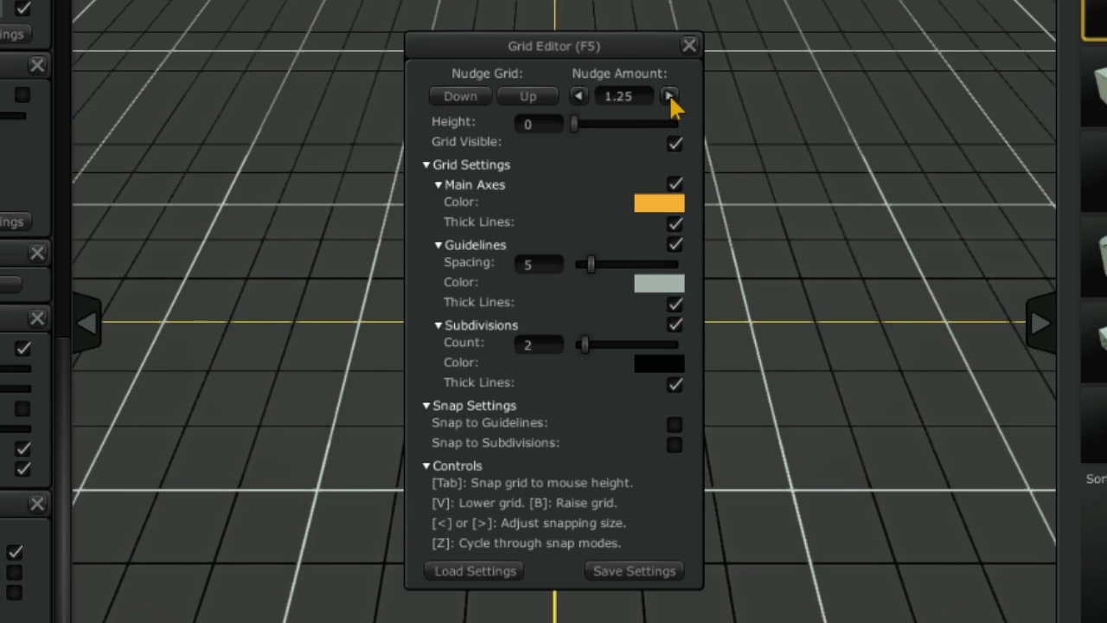
{"action": "left_click", "coordinate": [579, 95]}
{"action": "left_click", "coordinate": [578, 95]}
{"action": "left_click", "coordinate": [578, 95]}
{"action": "left_click", "coordinate": [579, 95]}
Set the grid height to 3.8.
{"action": "double_click", "coordinate": [530, 126]}
{"action": "key", "text": "Return"}
{"action": "left_click_drag", "start_coordinate": [574, 123], "coordinate": [578, 119]}
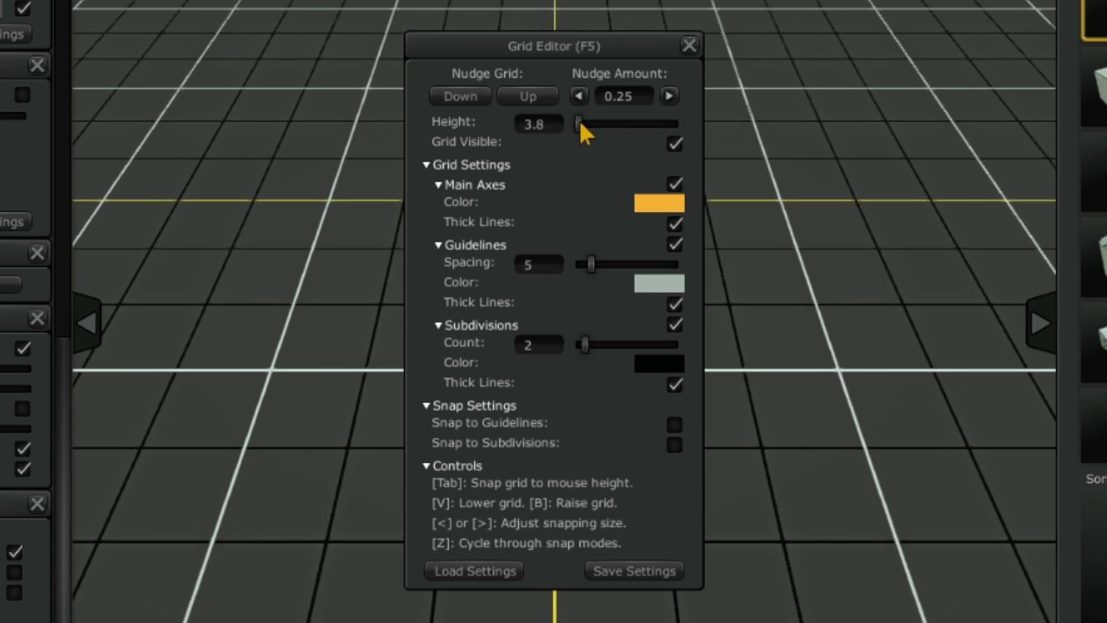
Toggle the visibility of the whole grid, main axes, guidelines and subdivisions off and back on.
{"action": "left_click", "coordinate": [675, 144]}
{"action": "left_click", "coordinate": [676, 144]}
{"action": "left_click", "coordinate": [676, 187]}
{"action": "left_click", "coordinate": [676, 186]}
{"action": "left_click", "coordinate": [676, 246]}
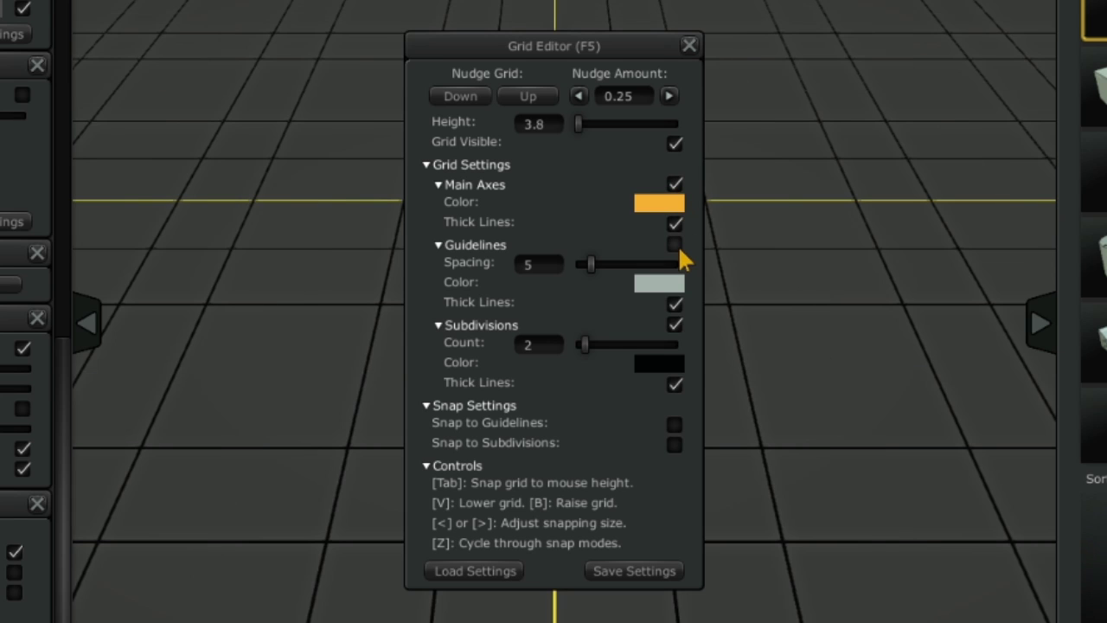
{"action": "left_click", "coordinate": [676, 245]}
{"action": "left_click", "coordinate": [676, 325]}
{"action": "left_click", "coordinate": [677, 325]}
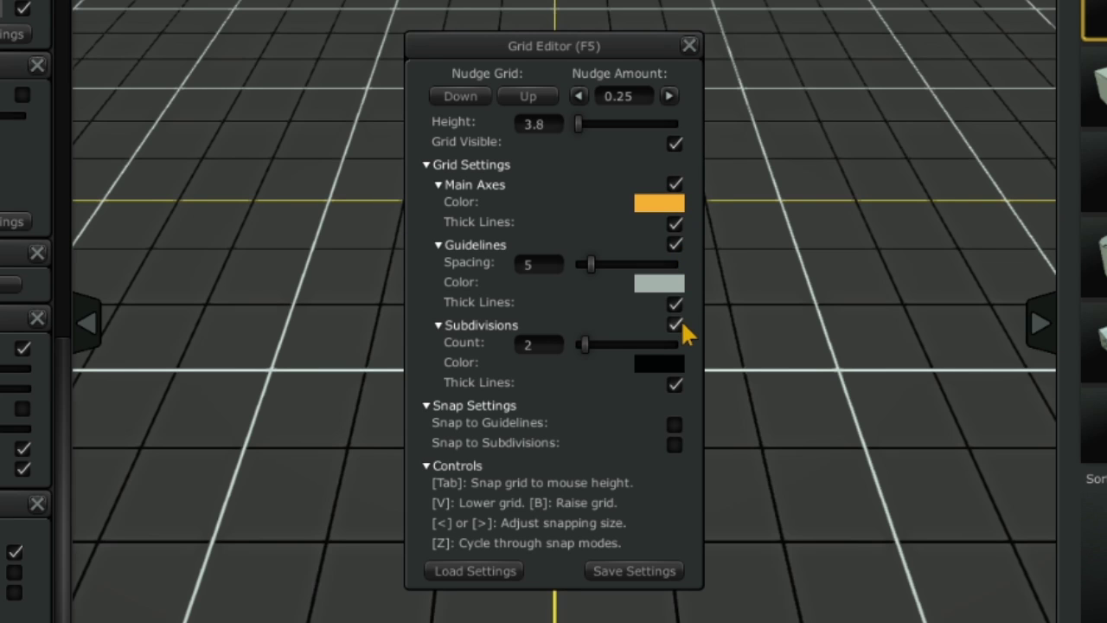
{"action": "left_click", "coordinate": [677, 245]}
{"action": "left_click", "coordinate": [676, 244]}
{"action": "left_click", "coordinate": [676, 186]}
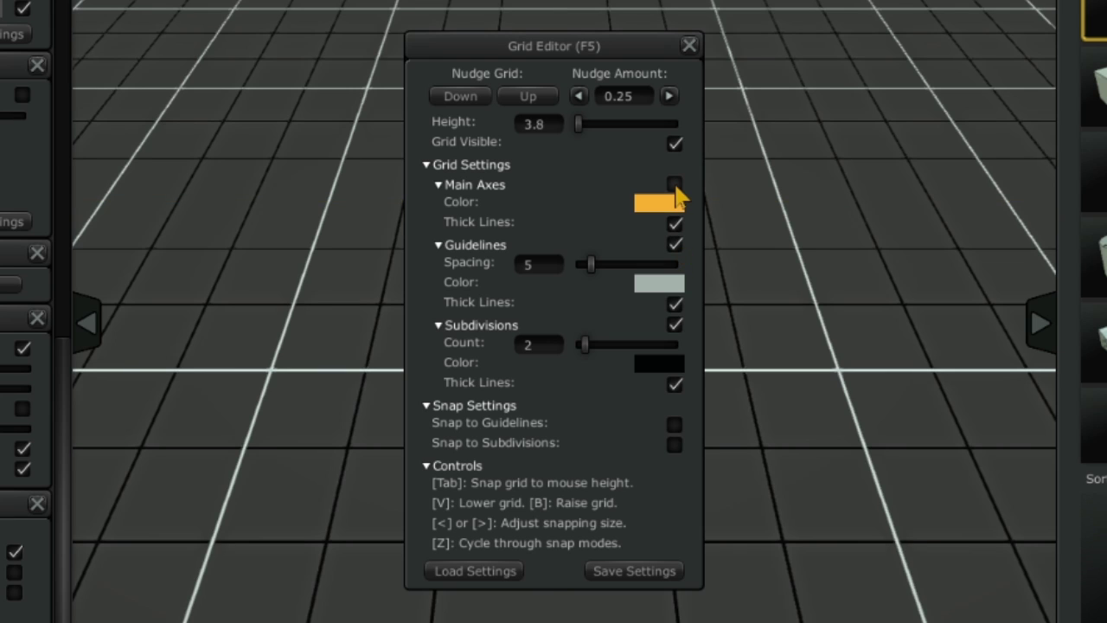
{"action": "left_click", "coordinate": [675, 186]}
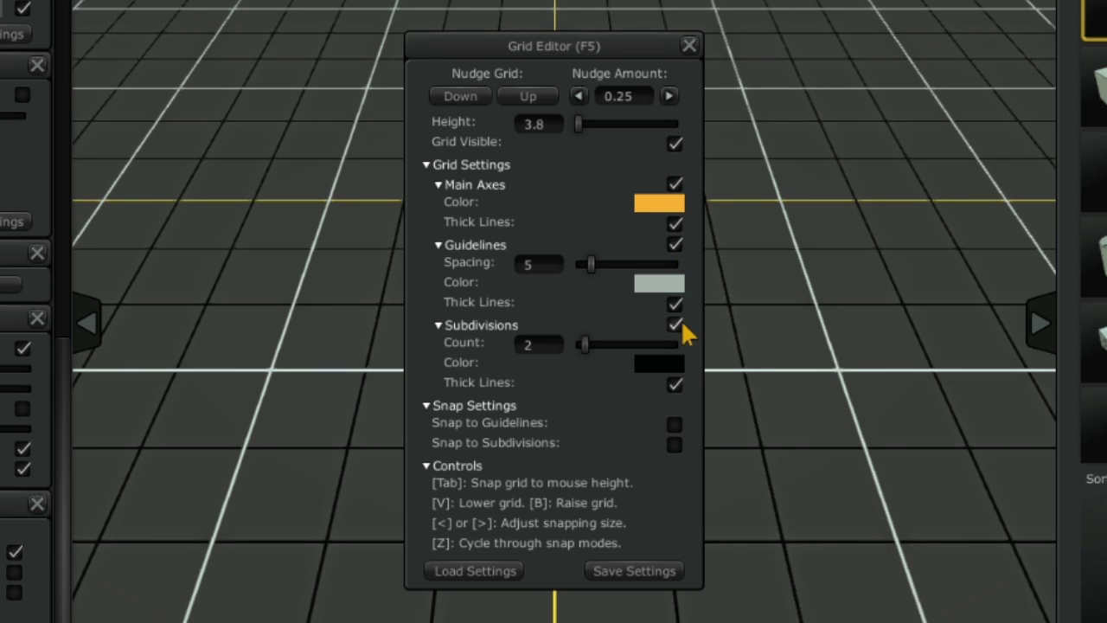
Try dark green and dark blue for the main axes and cancel the colour change.
{"action": "left_click", "coordinate": [653, 206]}
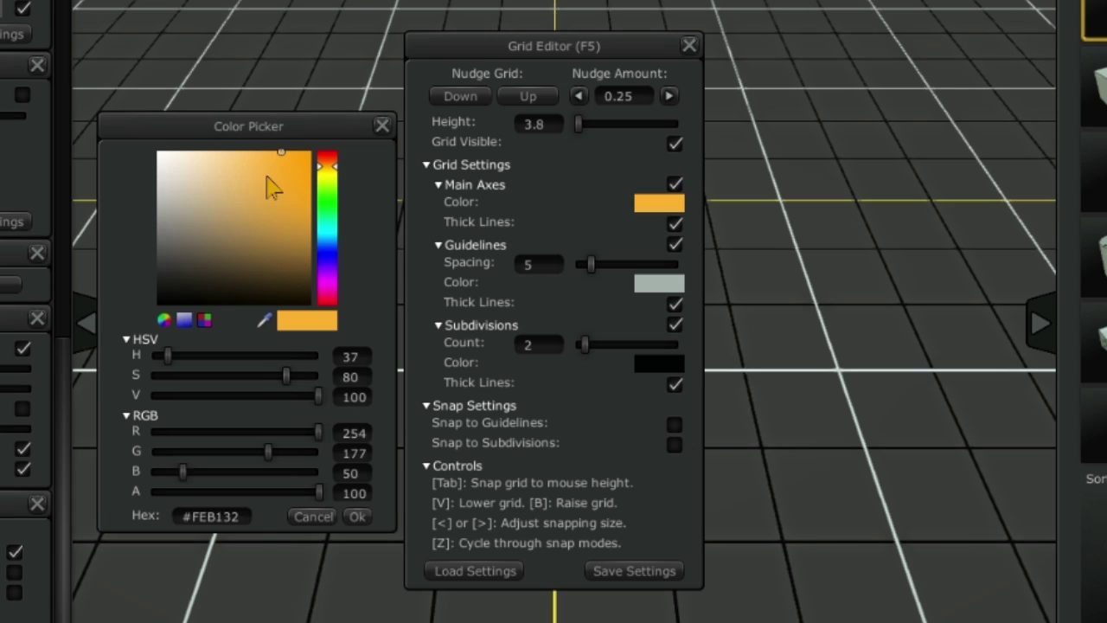
{"action": "left_click_drag", "start_coordinate": [259, 221], "coordinate": [229, 256]}
{"action": "left_click", "coordinate": [332, 206]}
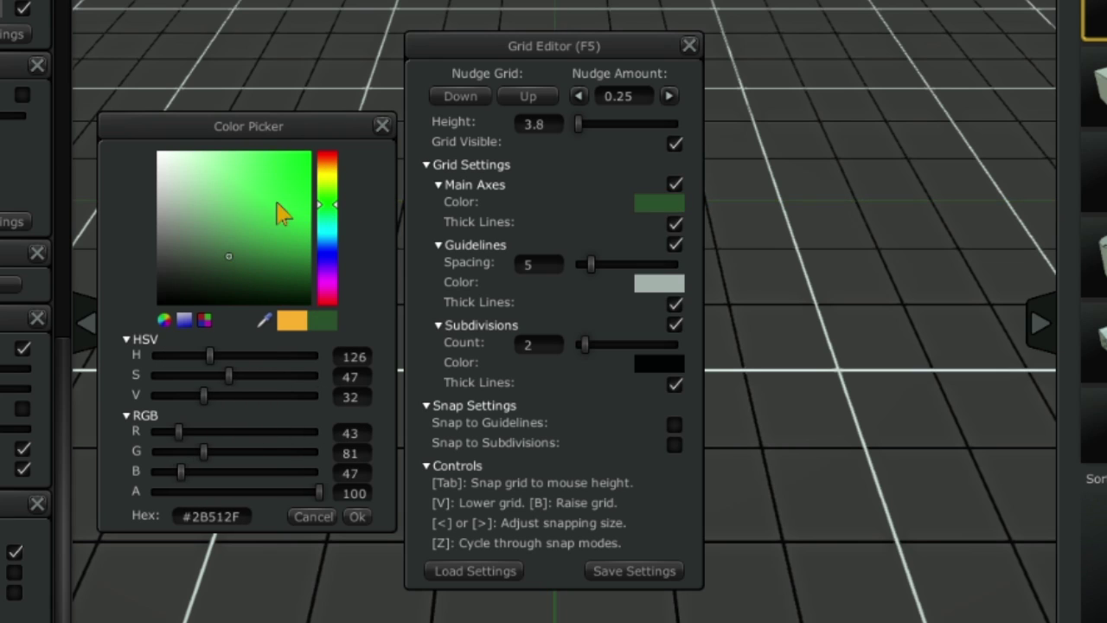
{"action": "left_click", "coordinate": [267, 192]}
{"action": "left_click", "coordinate": [255, 249]}
{"action": "left_click", "coordinate": [327, 245]}
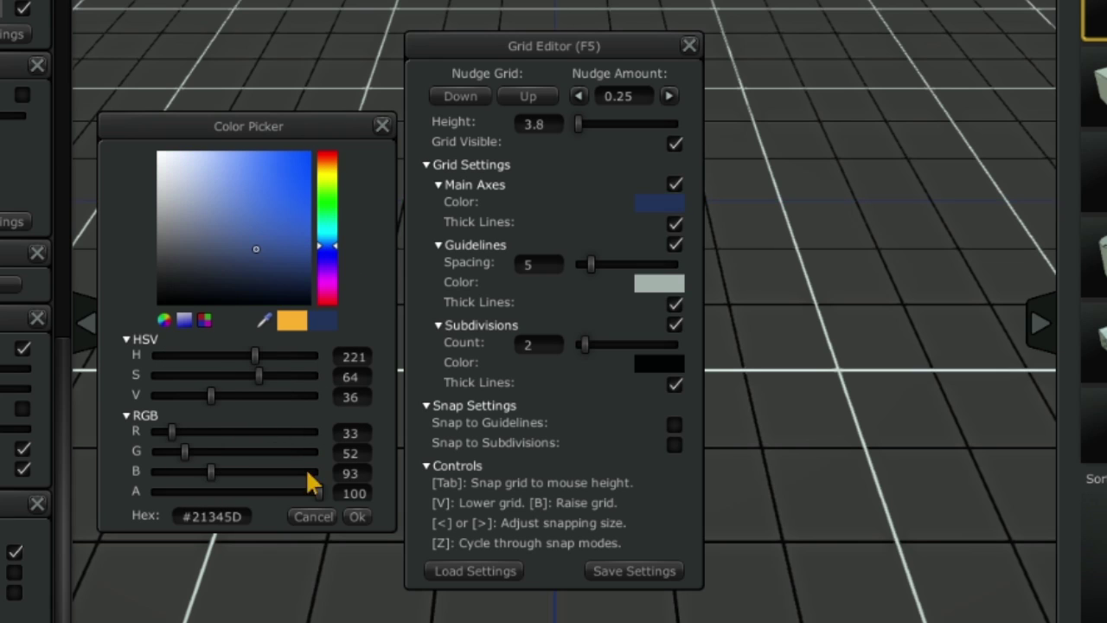
{"action": "left_click", "coordinate": [313, 516]}
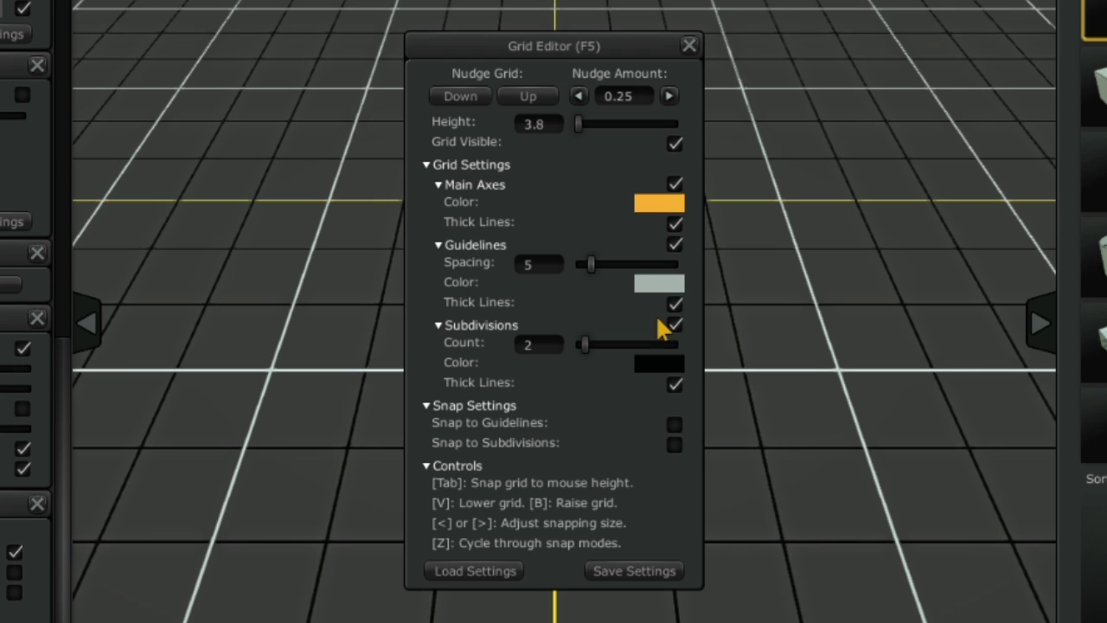
Toggle thick lines off and on for the main axes and guidelines, and set the guideline spacing to 5.25.
{"action": "left_click", "coordinate": [674, 224]}
{"action": "left_click", "coordinate": [673, 223]}
{"action": "left_click", "coordinate": [675, 305]}
{"action": "left_click", "coordinate": [675, 306]}
{"action": "mouse_move", "coordinate": [590, 264]}
{"action": "left_mouse_down"}
{"action": "mouse_move", "coordinate": [619, 266]}
{"action": "mouse_move", "coordinate": [592, 263]}
{"action": "left_mouse_up"}
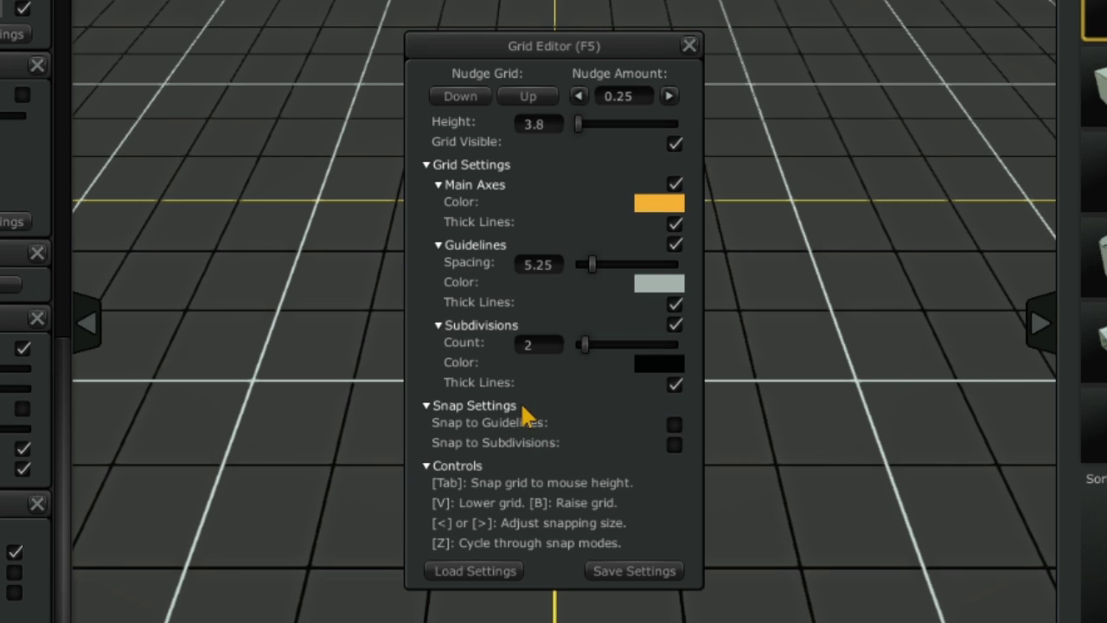
Enable snapping to guidelines, switch it to subdivisions, and cycle through the snap modes.
{"action": "left_click", "coordinate": [675, 424]}
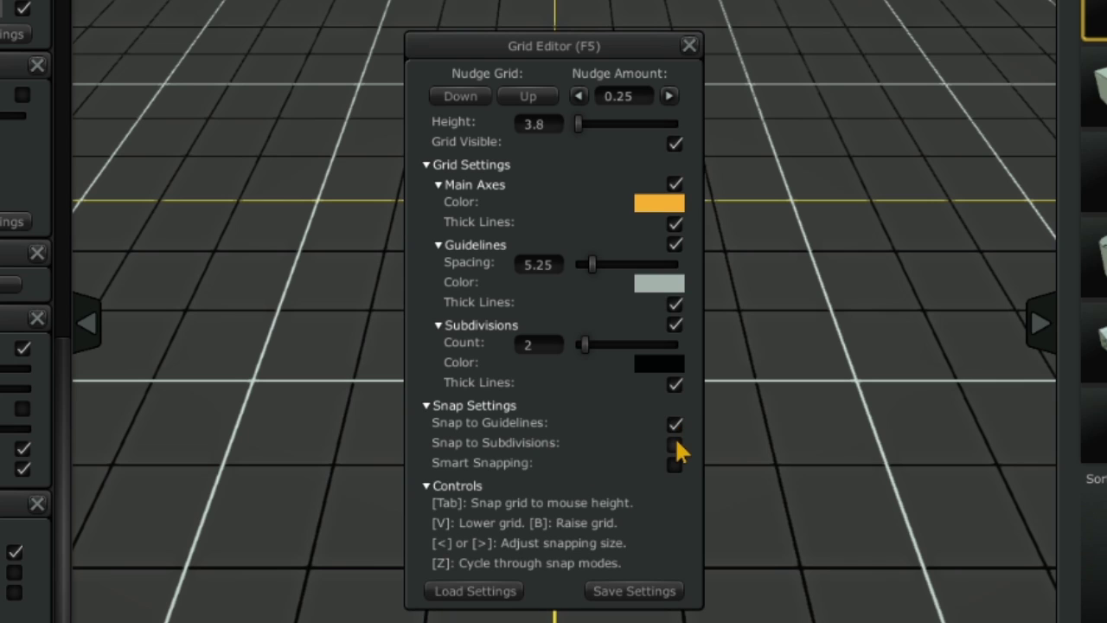
{"action": "left_click", "coordinate": [677, 446]}
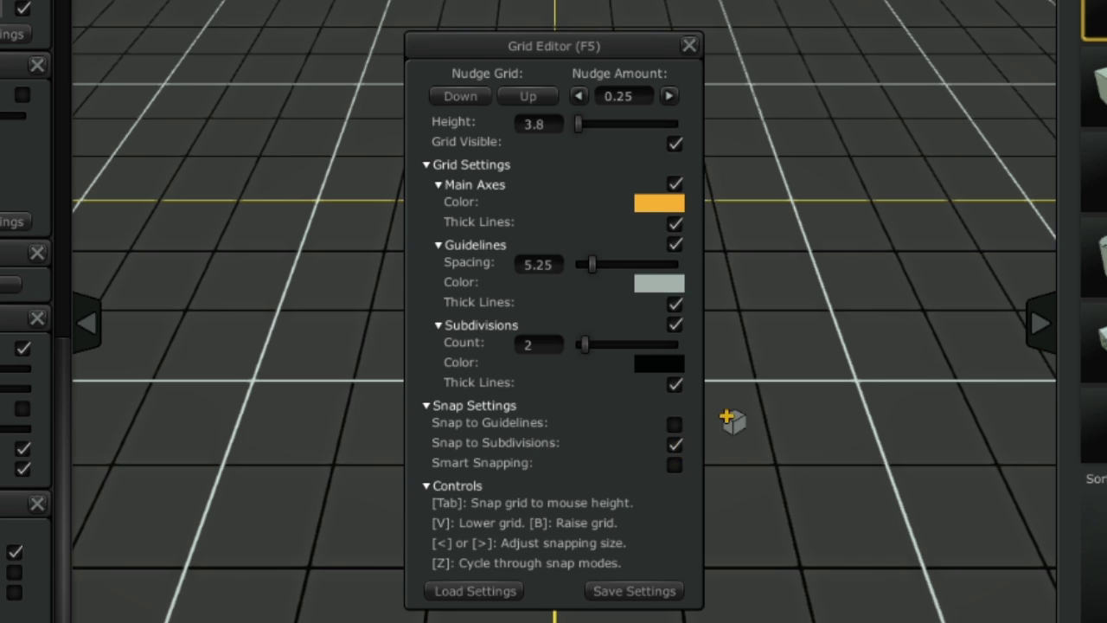
{"action": "key", "text": "z"}
{"action": "key", "text": "z"}
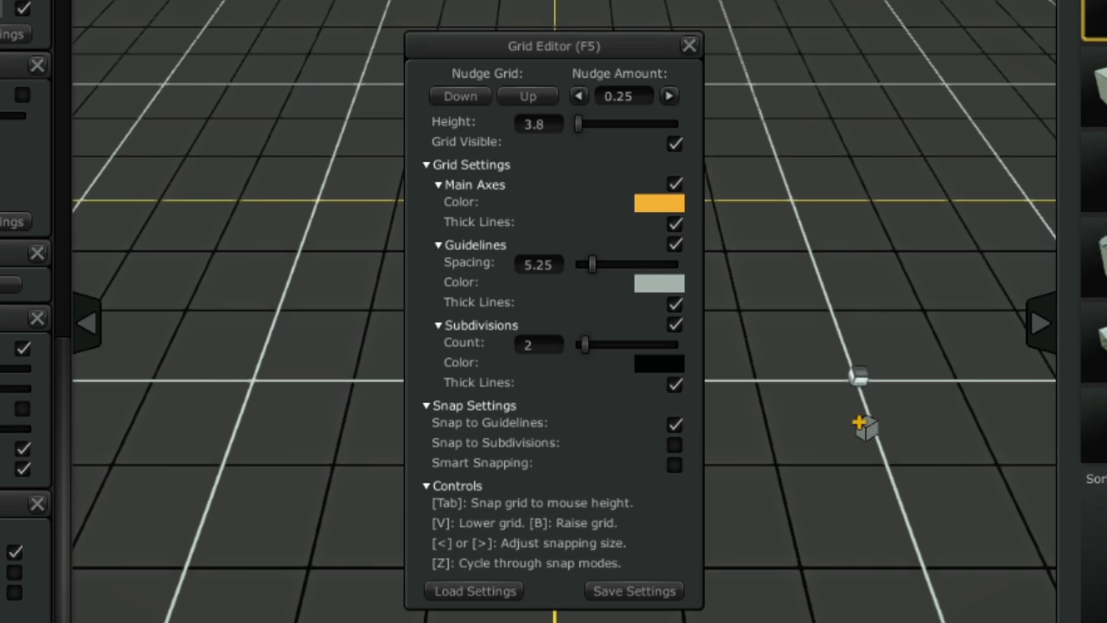
{"action": "key", "text": "z"}
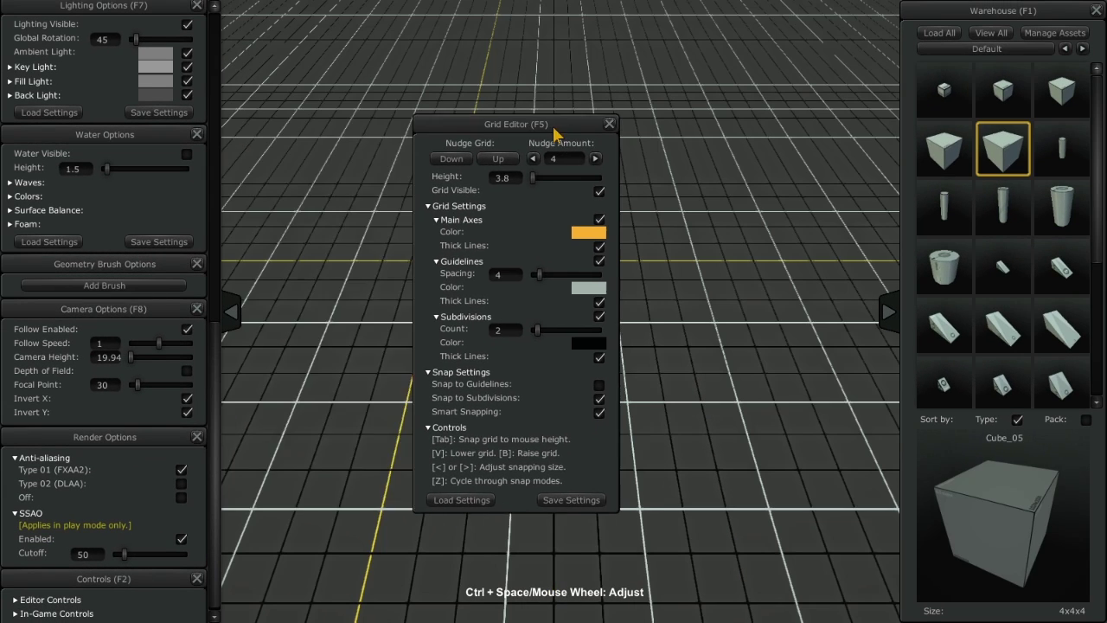
Move the Grid Editor aside and place 4x4x4 Cube_05 blocks side by side in a row on the grid.
{"action": "left_click_drag", "start_coordinate": [537, 120], "coordinate": [301, 121]}
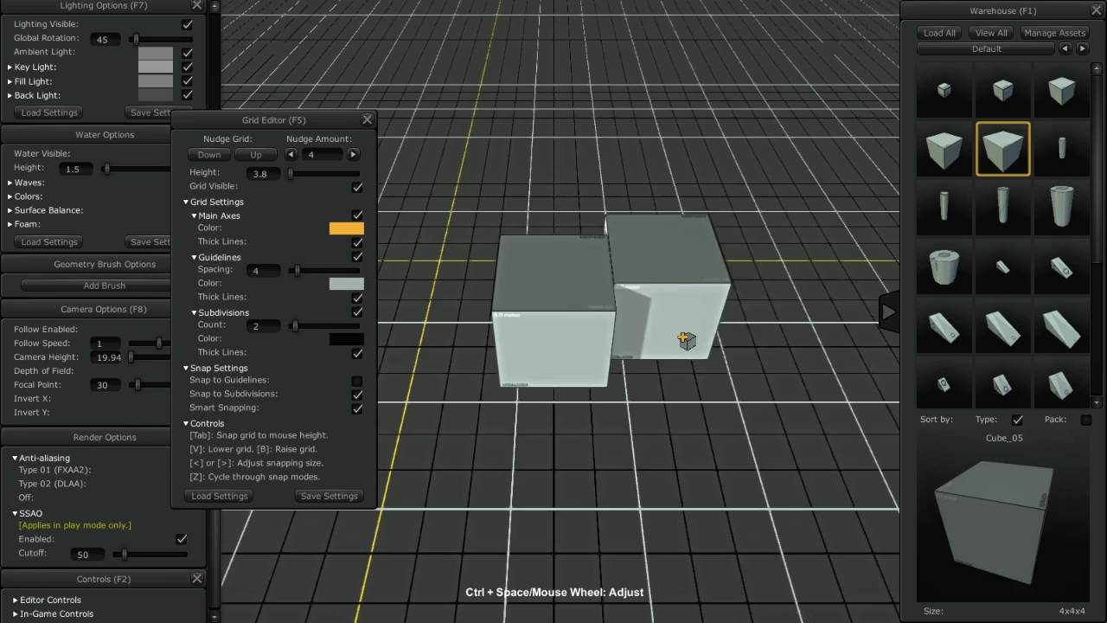
{"action": "left_click", "coordinate": [663, 353]}
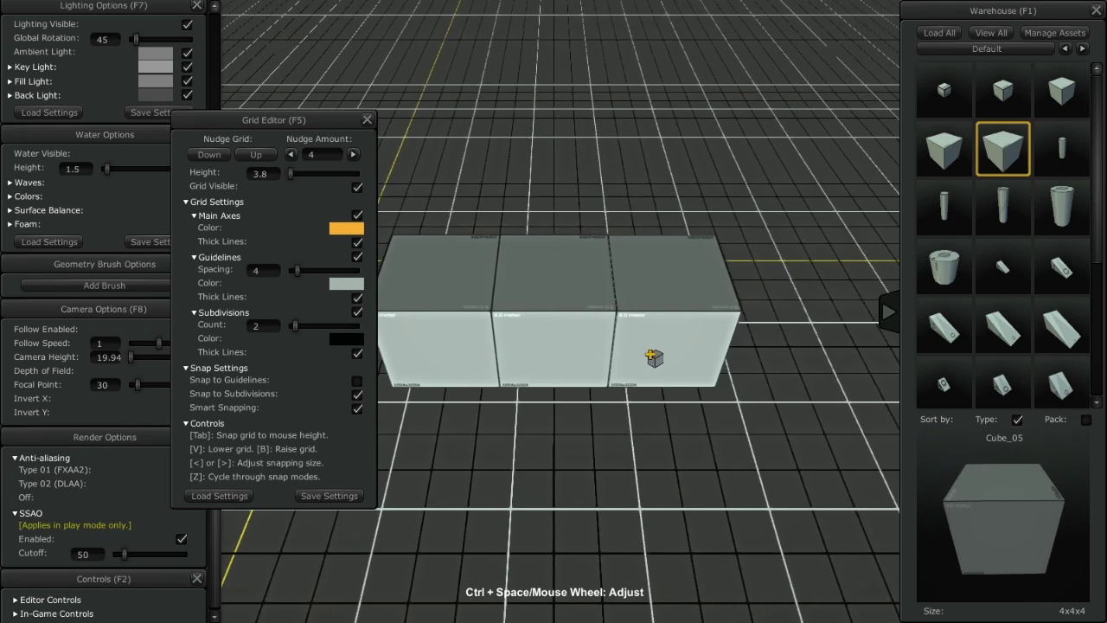
{"action": "left_click", "coordinate": [655, 355]}
{"action": "left_click", "coordinate": [652, 353]}
Place 2x2x2 Cube_04 blocks side by side in front of the larger cubes, extending the row forward at its end.
{"action": "left_click", "coordinate": [944, 149]}
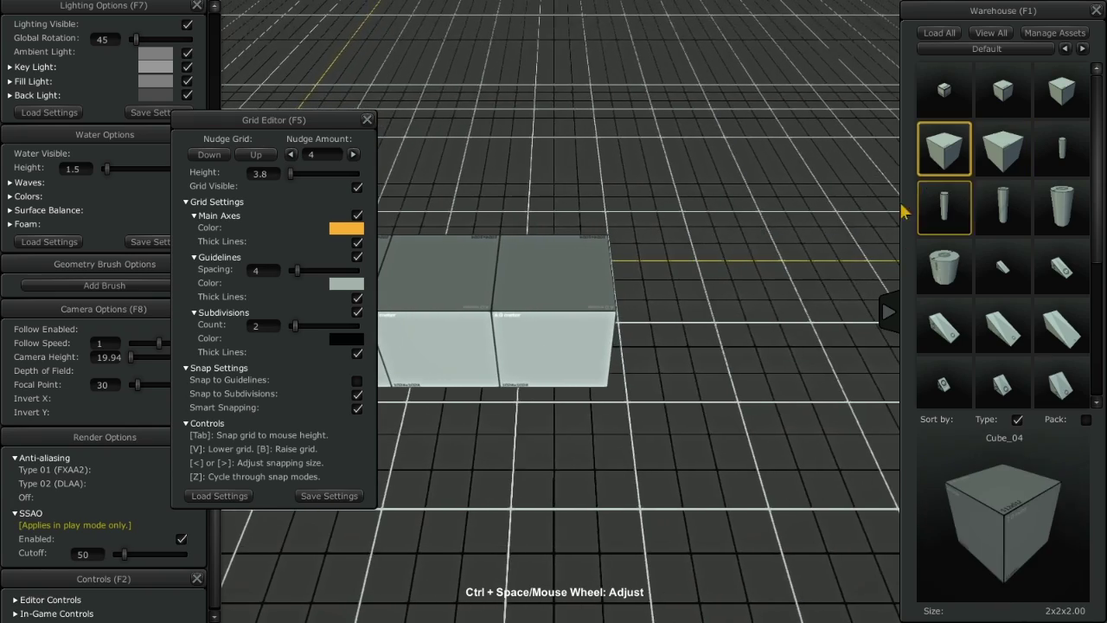
{"action": "left_click", "coordinate": [475, 462]}
{"action": "left_click", "coordinate": [619, 329]}
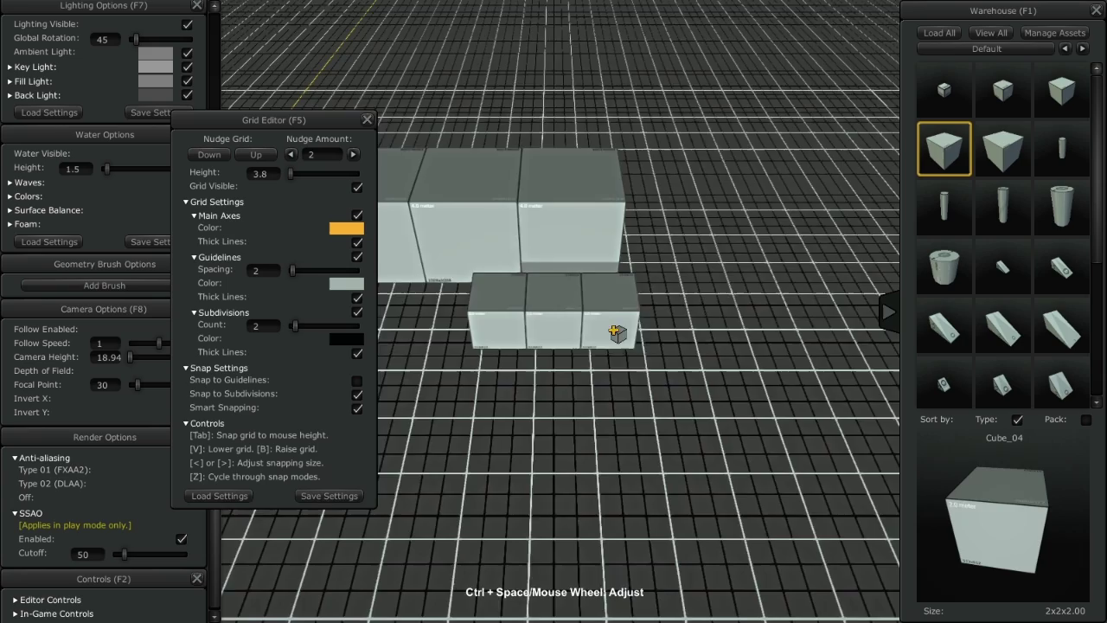
{"action": "left_click", "coordinate": [618, 330]}
{"action": "left_click", "coordinate": [618, 330]}
{"action": "left_click", "coordinate": [619, 335]}
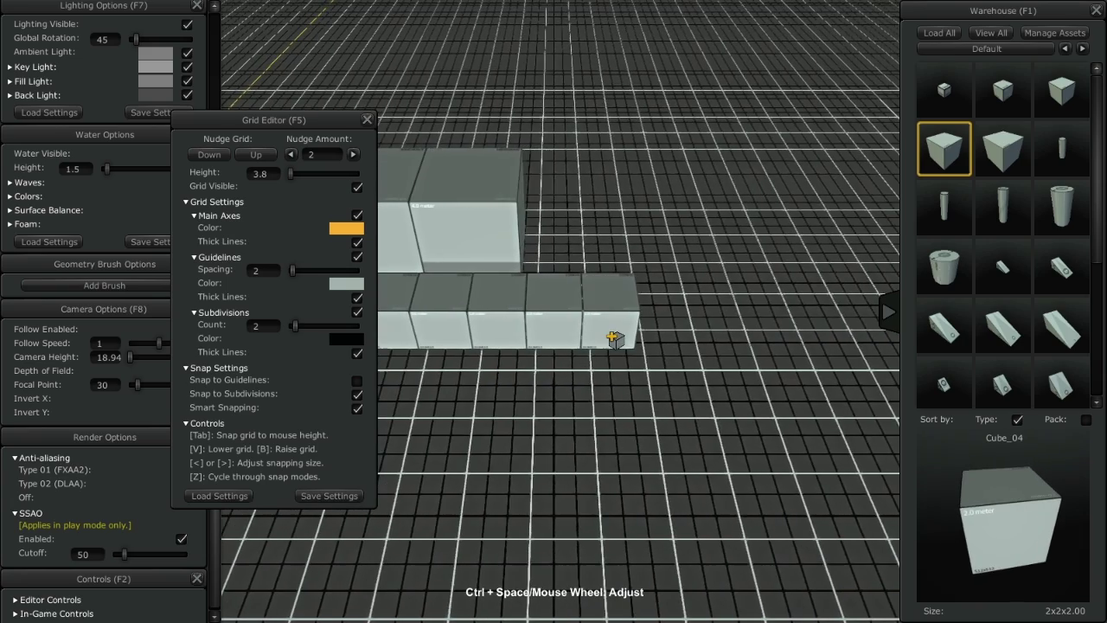
{"action": "left_click", "coordinate": [555, 375]}
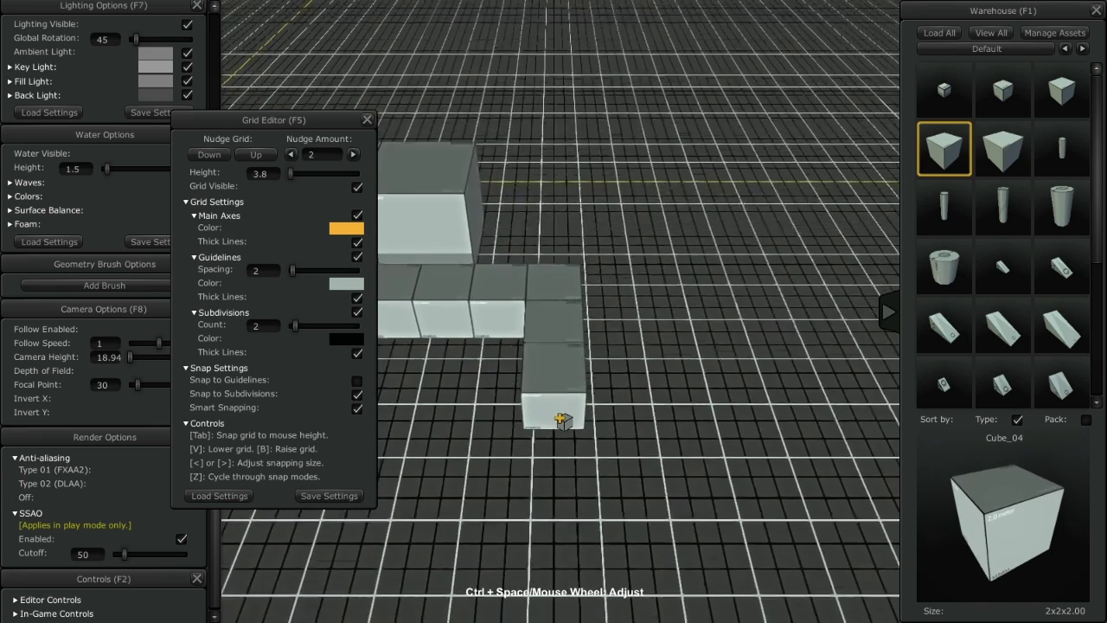
{"action": "left_click", "coordinate": [556, 378]}
Place 4x4x4 Cube_05 blocks next to the small cubes and raise the grid.
{"action": "left_click", "coordinate": [1000, 163]}
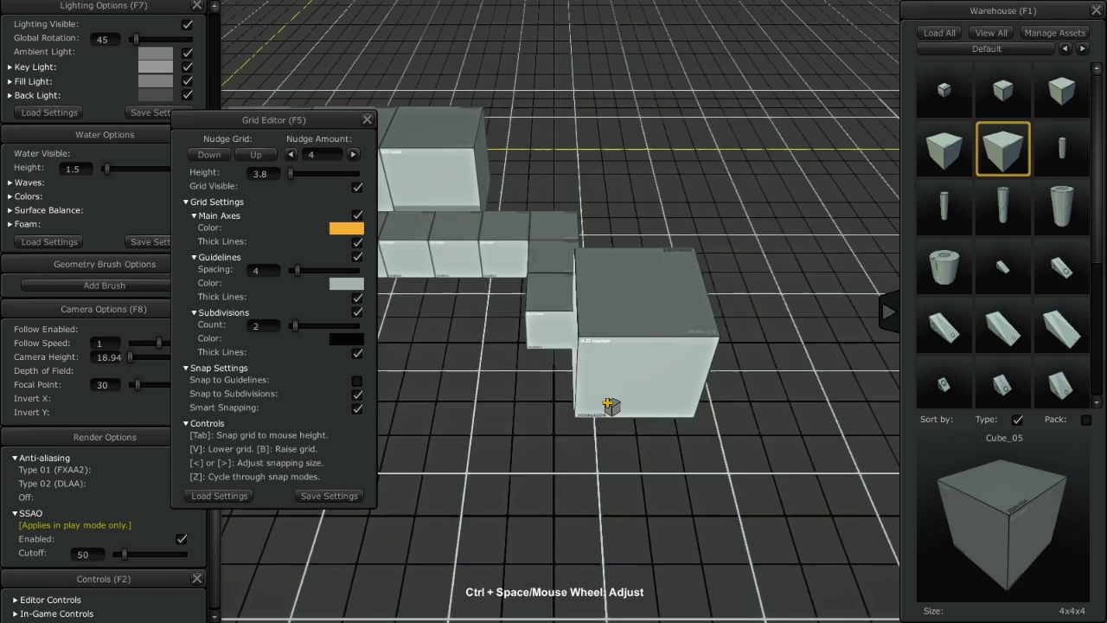
{"action": "left_click", "coordinate": [657, 389]}
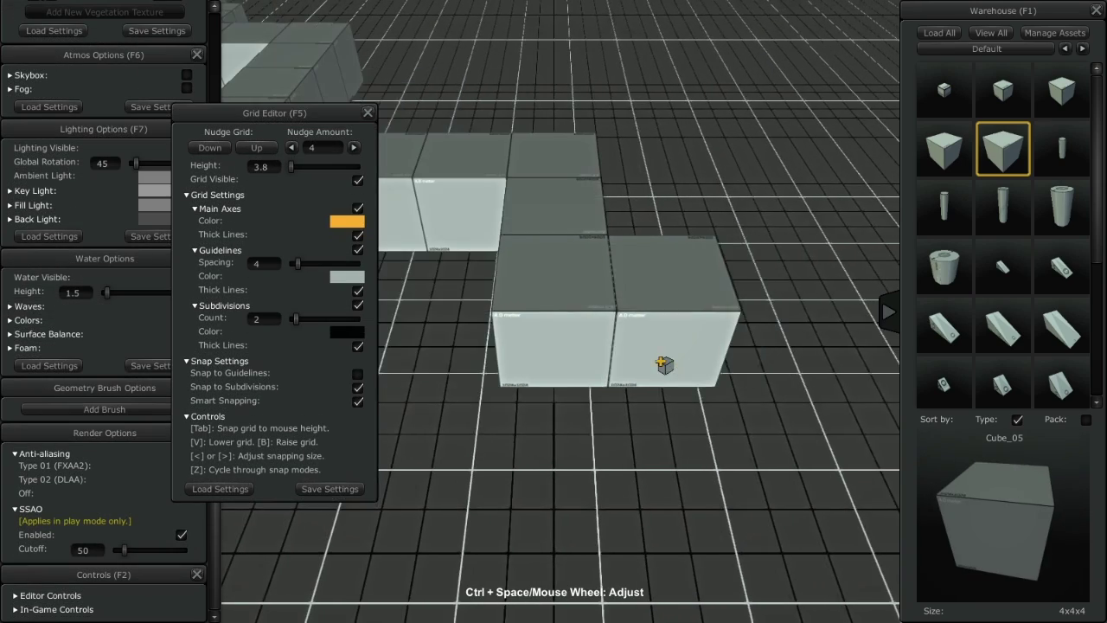
{"action": "key", "text": "d"}
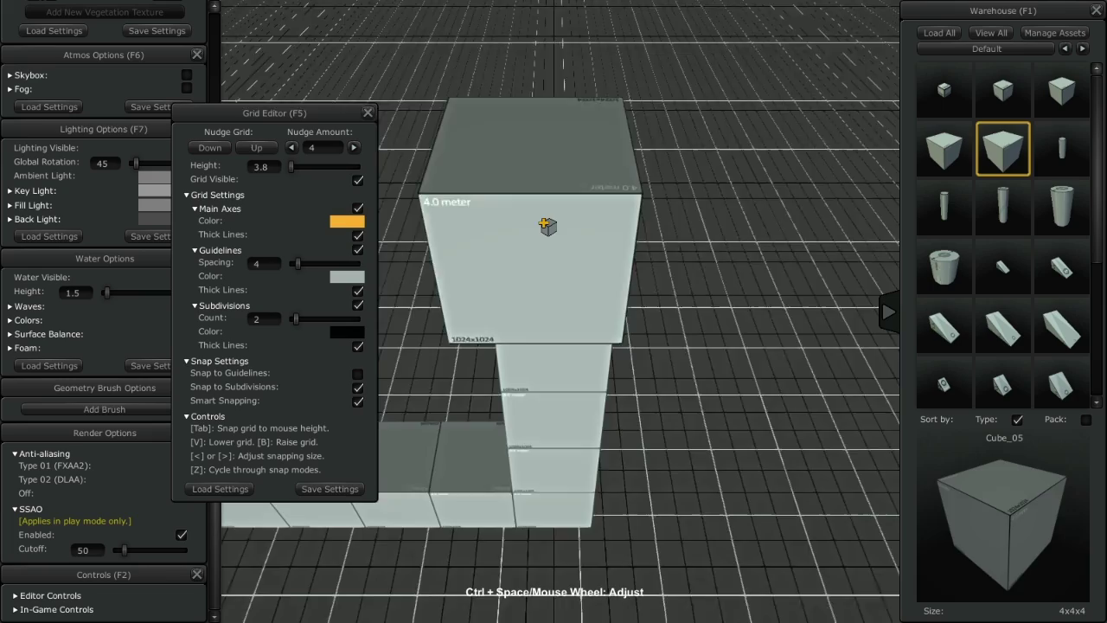
{"action": "key", "text": "b"}
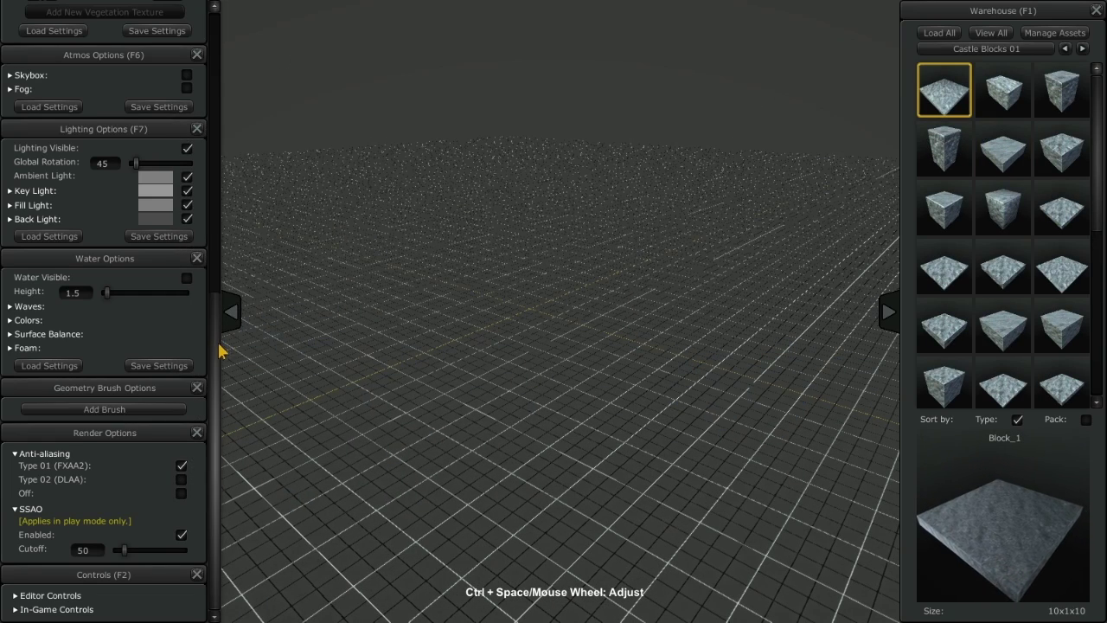
Detach the Shortcut Window from the docked panels and float it over the lower middle of the viewport.
{"action": "left_click_drag", "start_coordinate": [217, 361], "coordinate": [214, 36]}
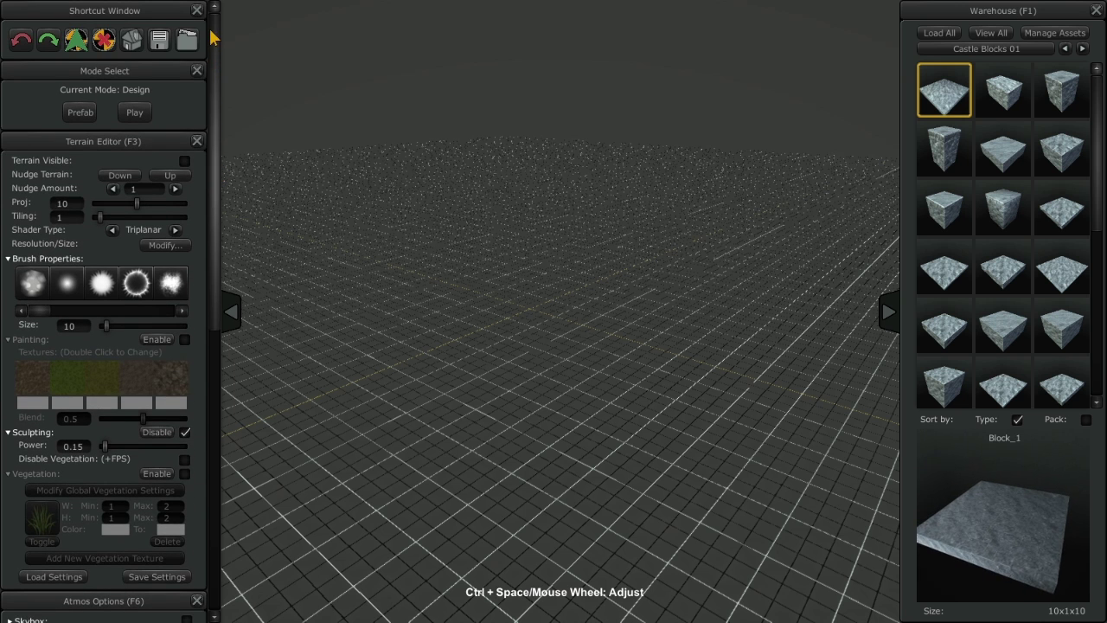
{"action": "left_click", "coordinate": [134, 49]}
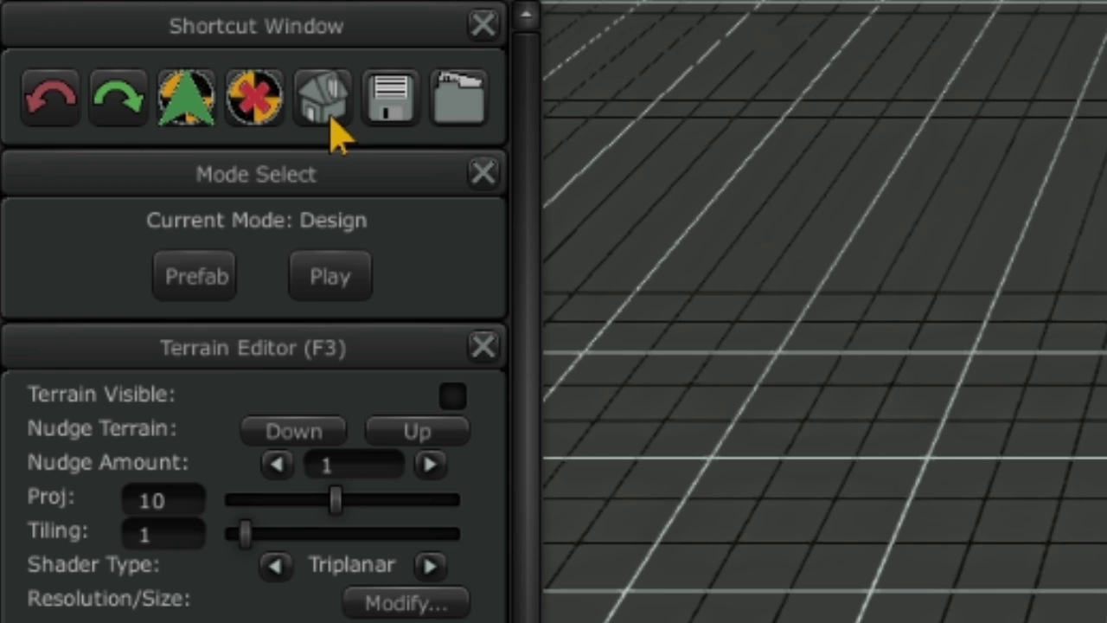
{"action": "key", "text": "space"}
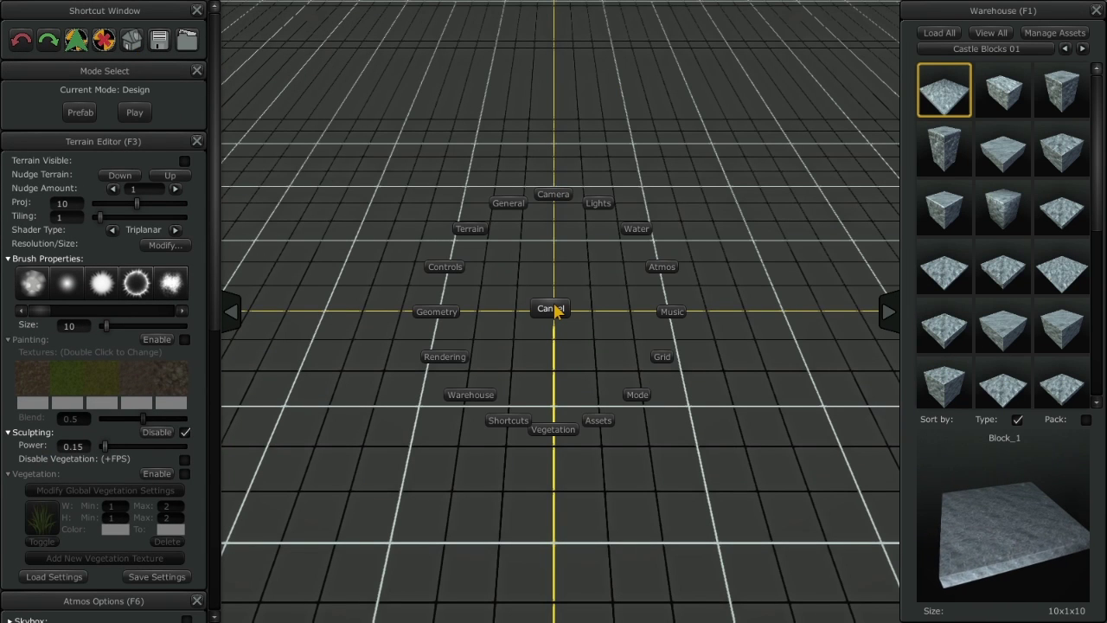
{"action": "left_click", "coordinate": [512, 427]}
{"action": "left_click_drag", "start_coordinate": [511, 431], "coordinate": [564, 550]}
{"action": "left_click", "coordinate": [594, 572]}
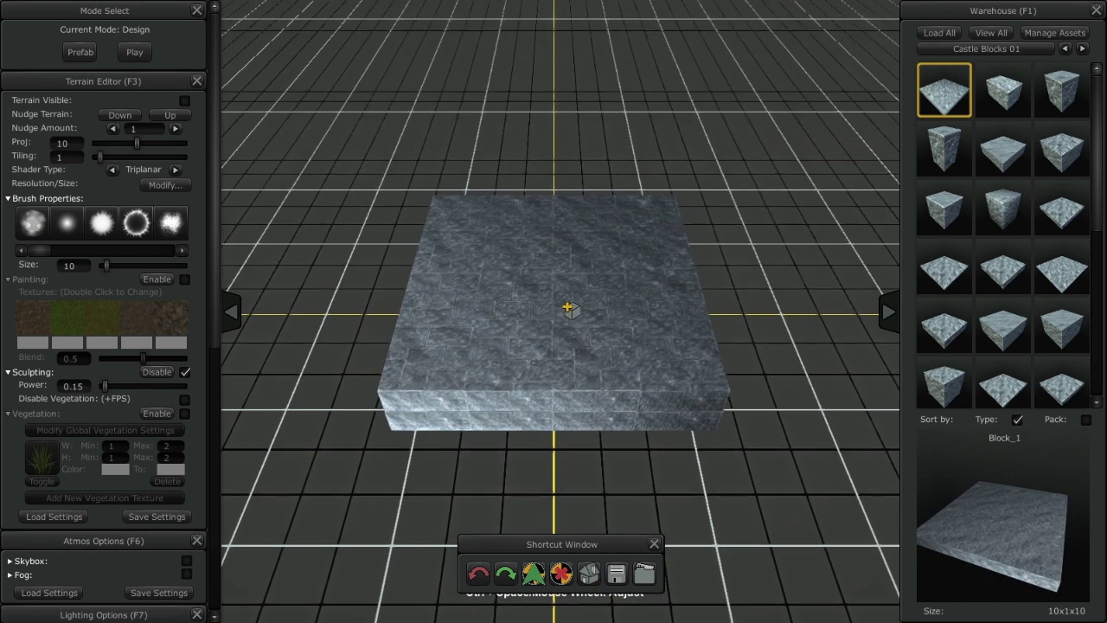
Cover the grid with a floor of 10x1x10 Block_1 tiles from Castle Blocks 01.
{"action": "right_click_drag", "start_coordinate": [571, 309], "coordinate": [833, 376]}
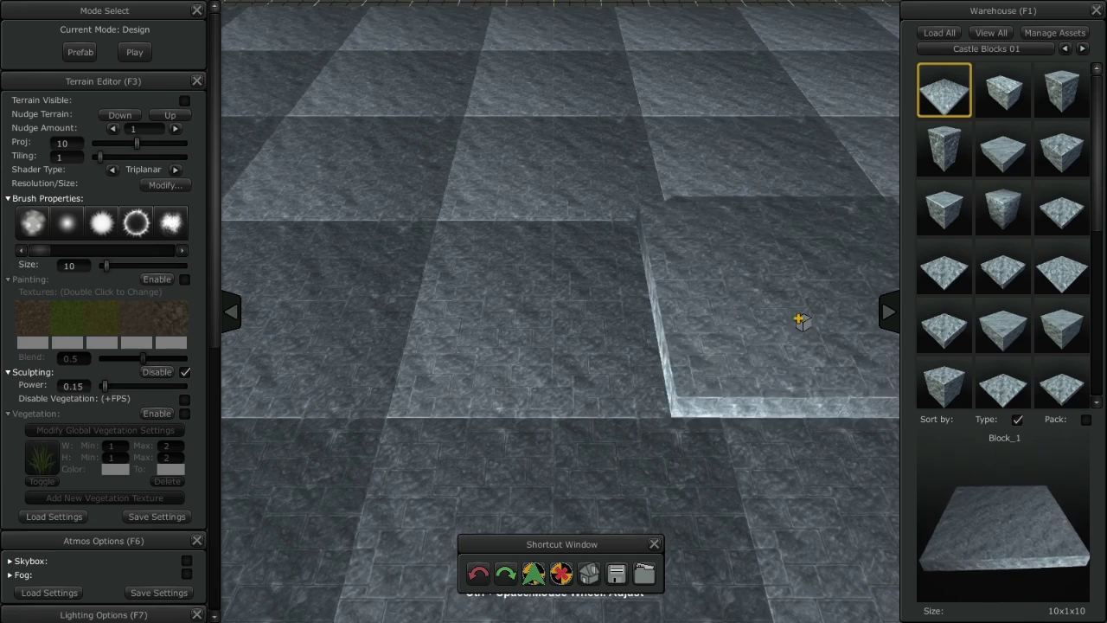
{"action": "scroll", "coordinate": [674, 322], "scroll_direction": "down", "scroll_amount": 3}
{"action": "right_click_drag", "start_coordinate": [674, 321], "coordinate": [331, 314], "text": "alt"}
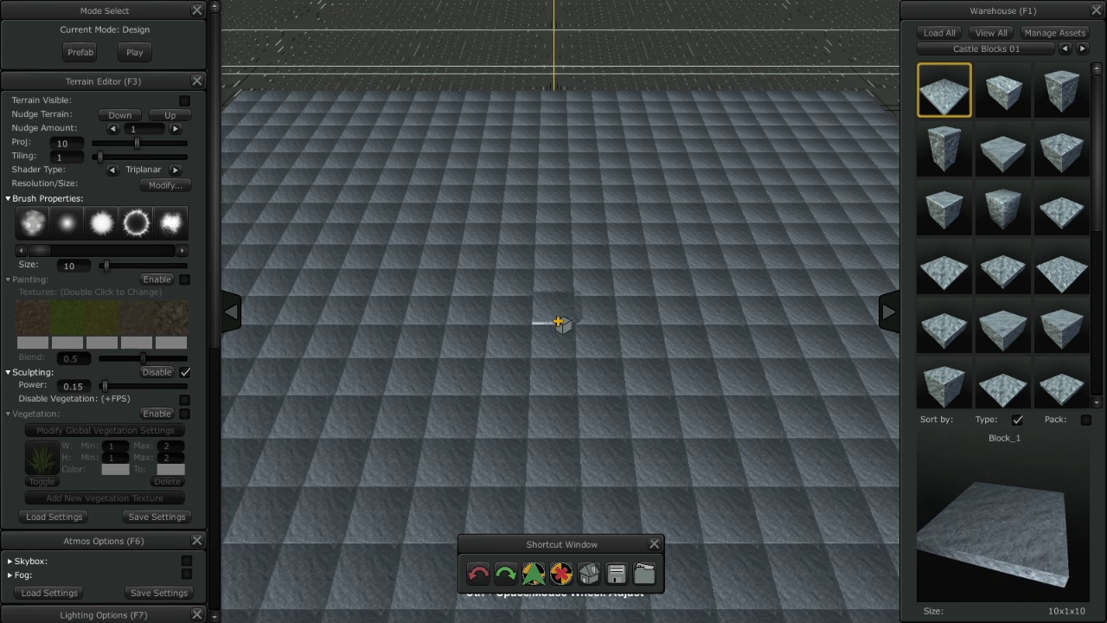
Clear the workspace with Remove Objects enabled and Reset Terrain left off.
{"action": "right_click", "coordinate": [554, 312]}
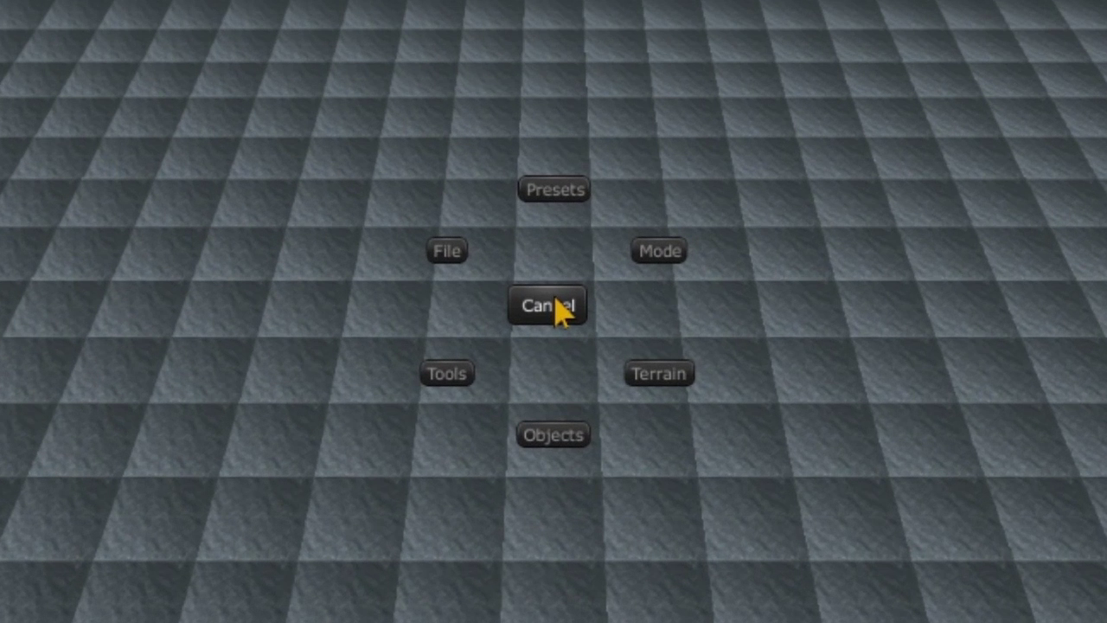
{"action": "mouse_move", "coordinate": [447, 250]}
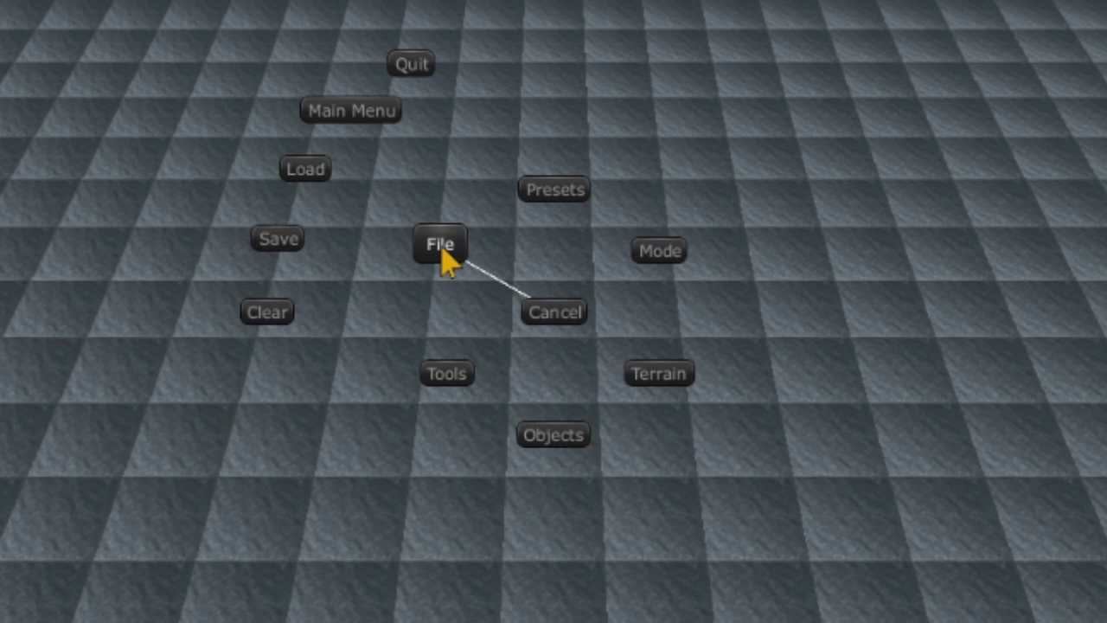
{"action": "left_click", "coordinate": [263, 306]}
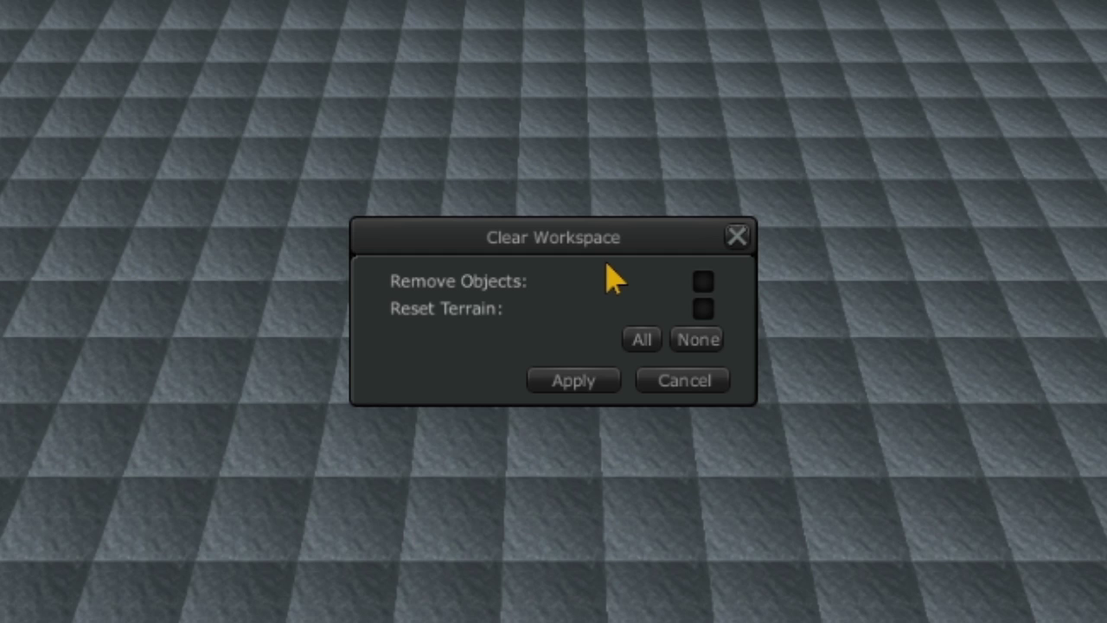
{"action": "left_click", "coordinate": [703, 282]}
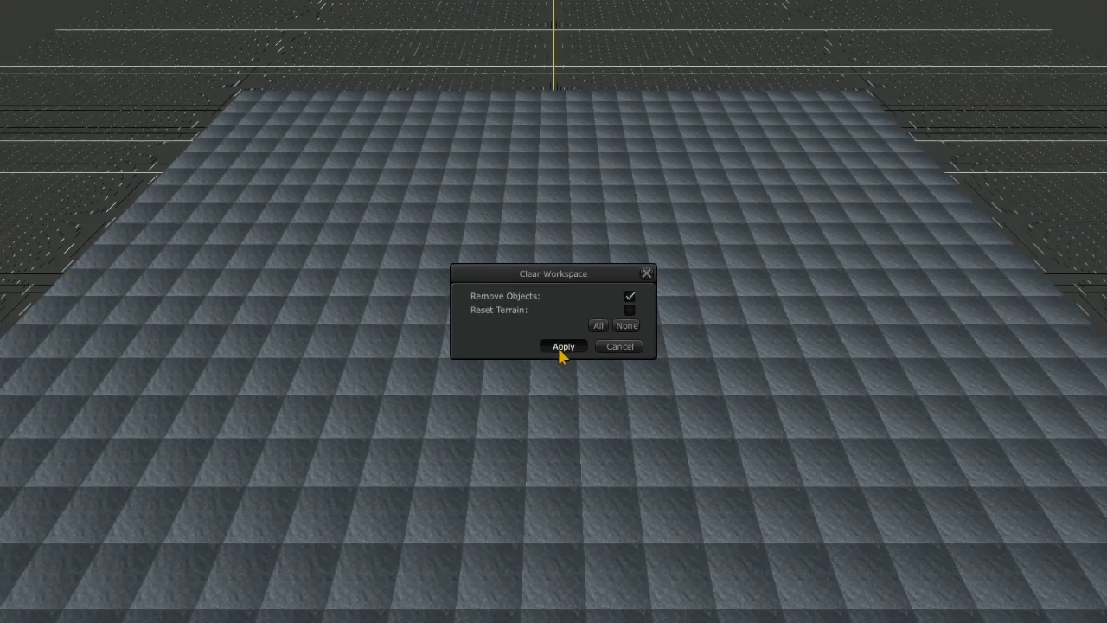
{"action": "left_click", "coordinate": [567, 382]}
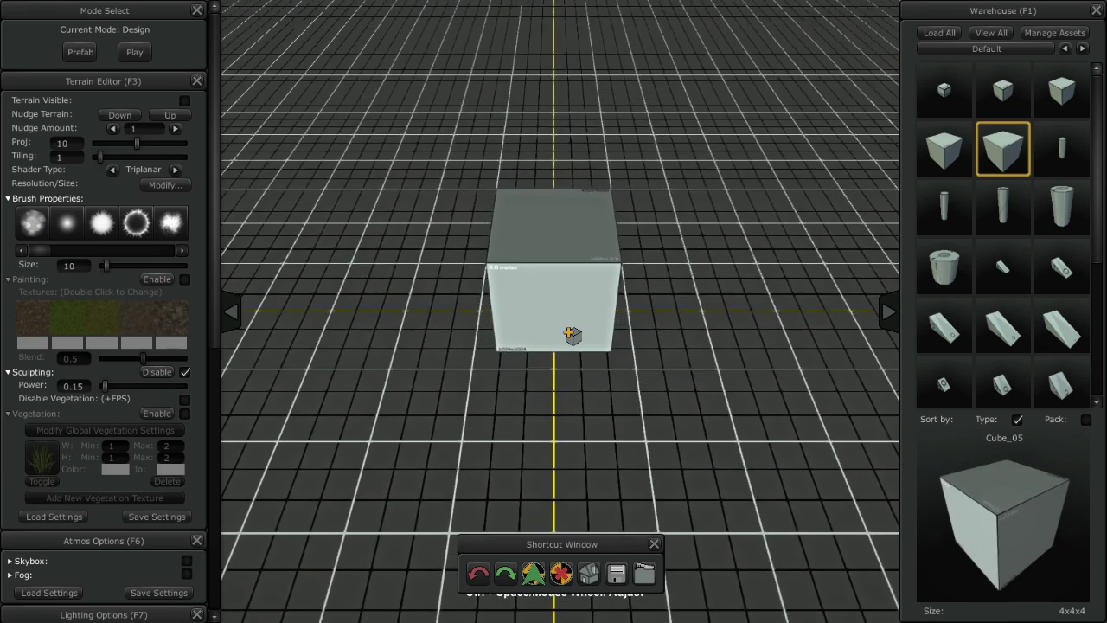
Place a base row of 4x4x4 Cube_05 blocks, raise the grid to their top and add cubes on the second layer.
{"action": "left_click", "coordinate": [578, 336]}
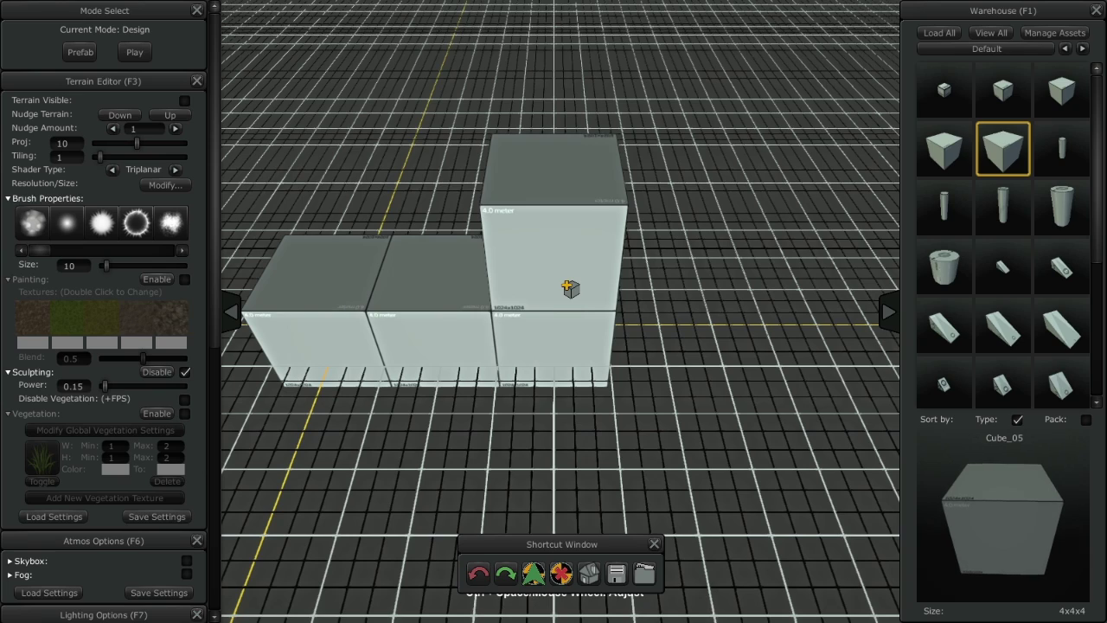
{"action": "scroll", "coordinate": [571, 289], "scroll_direction": "up", "scroll_amount": 1, "text": "ctrl"}
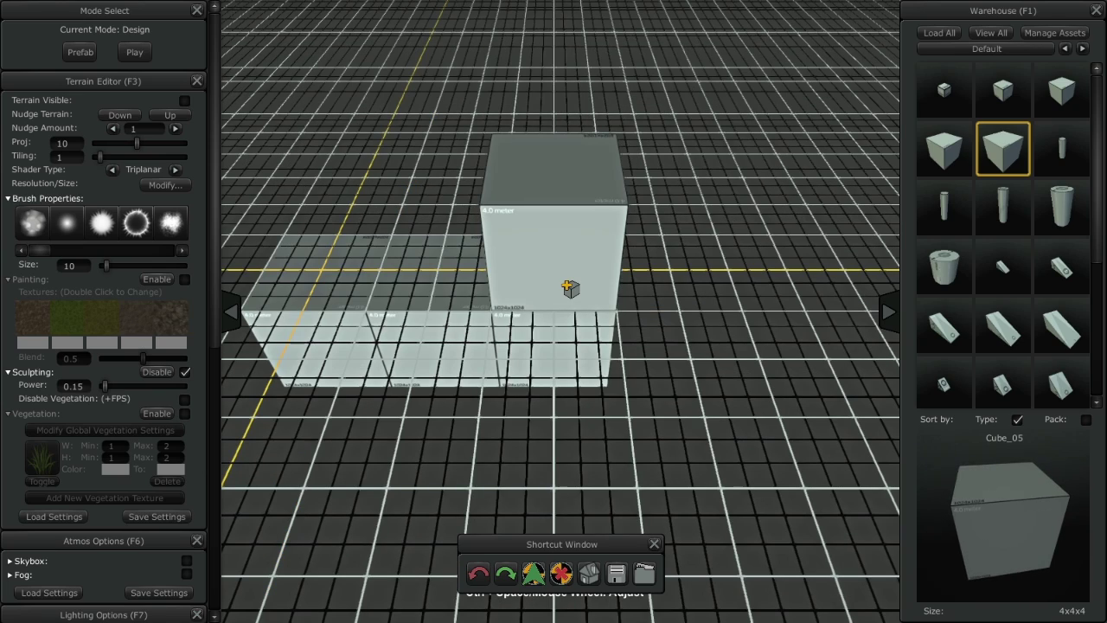
{"action": "left_click", "coordinate": [569, 287]}
{"action": "key", "text": "e"}
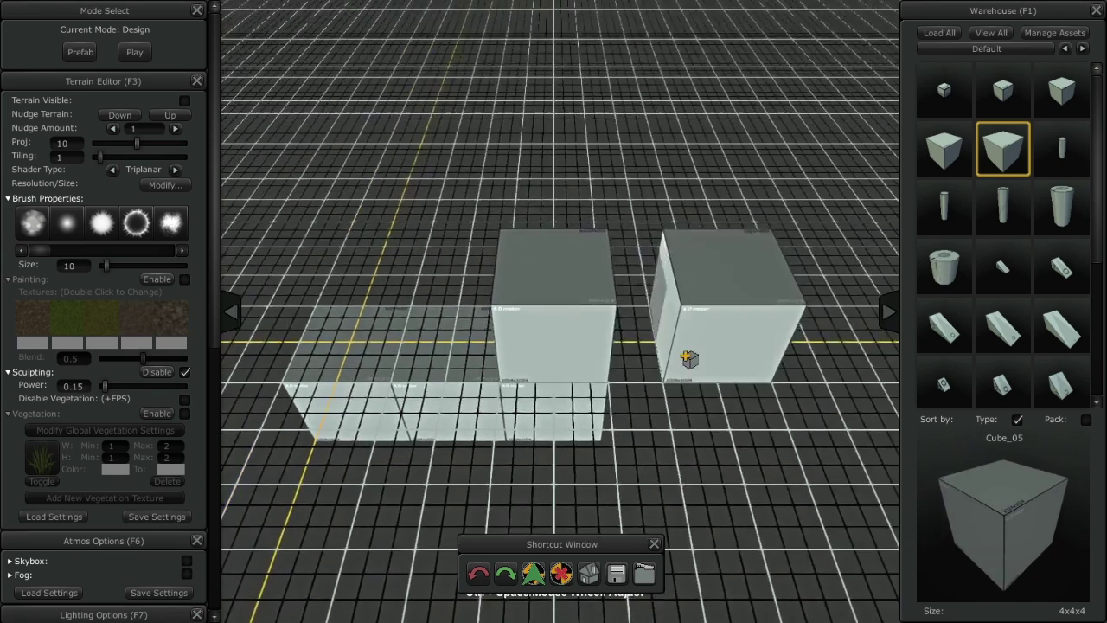
{"action": "left_click", "coordinate": [664, 360]}
{"action": "key", "text": "d"}
{"action": "left_click", "coordinate": [585, 471]}
{"action": "key", "text": "s"}
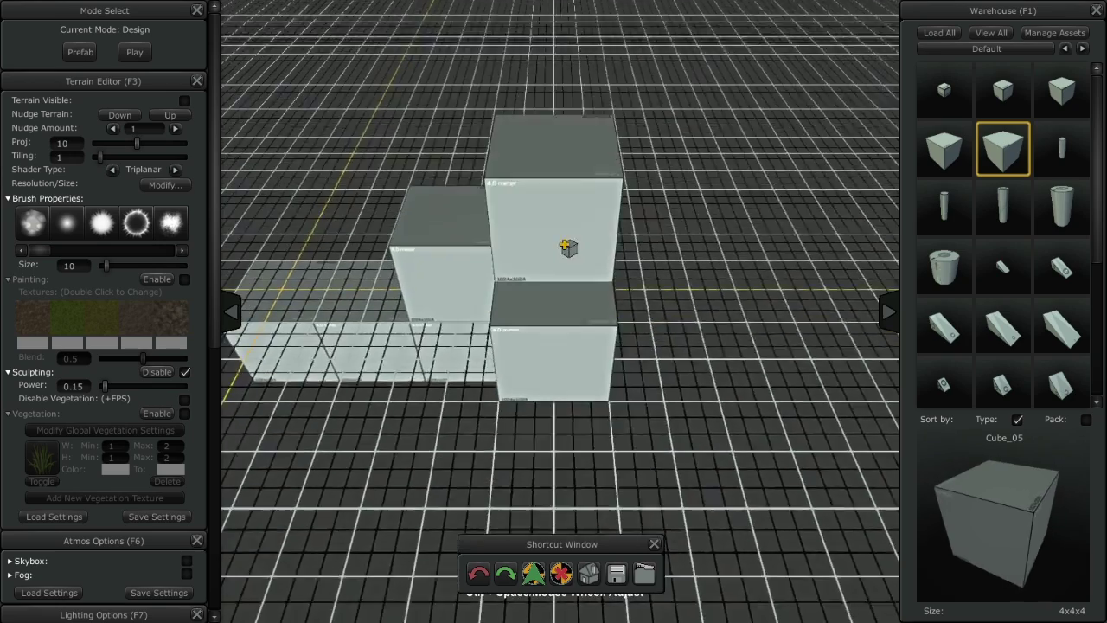
Raise the grid to the top of the second layer and place Cube_05 blocks there.
{"action": "scroll", "coordinate": [581, 279], "scroll_direction": "up", "scroll_amount": 1, "text": "ctrl"}
{"action": "left_click", "coordinate": [584, 278]}
{"action": "key", "text": "e"}
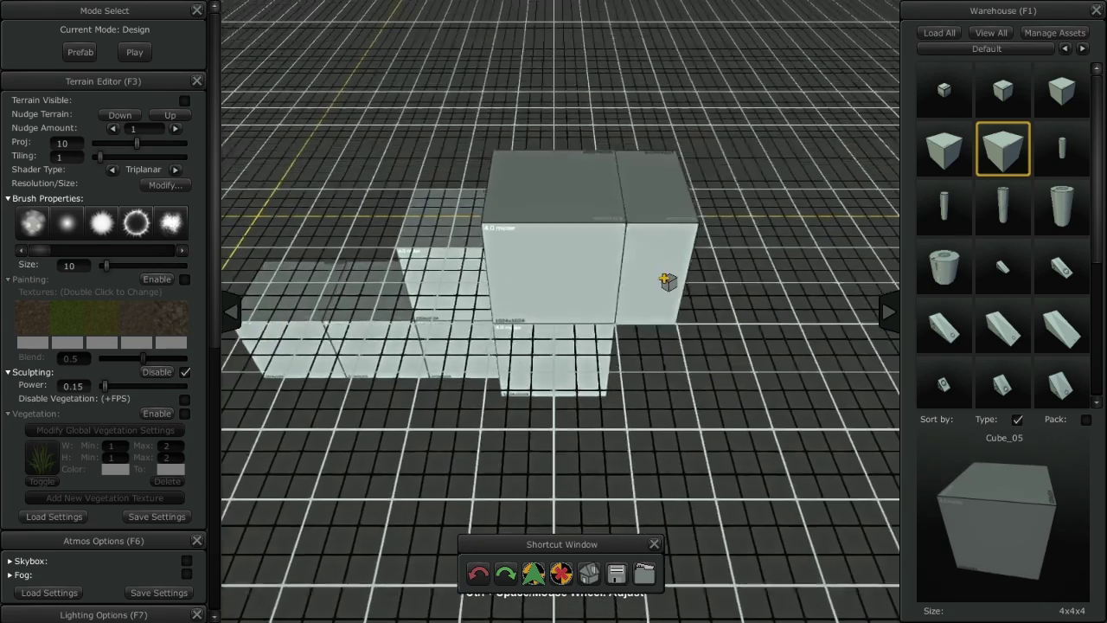
{"action": "left_click", "coordinate": [660, 358]}
{"action": "key", "text": "d"}
{"action": "key", "text": "d"}
{"action": "left_click", "coordinate": [697, 346]}
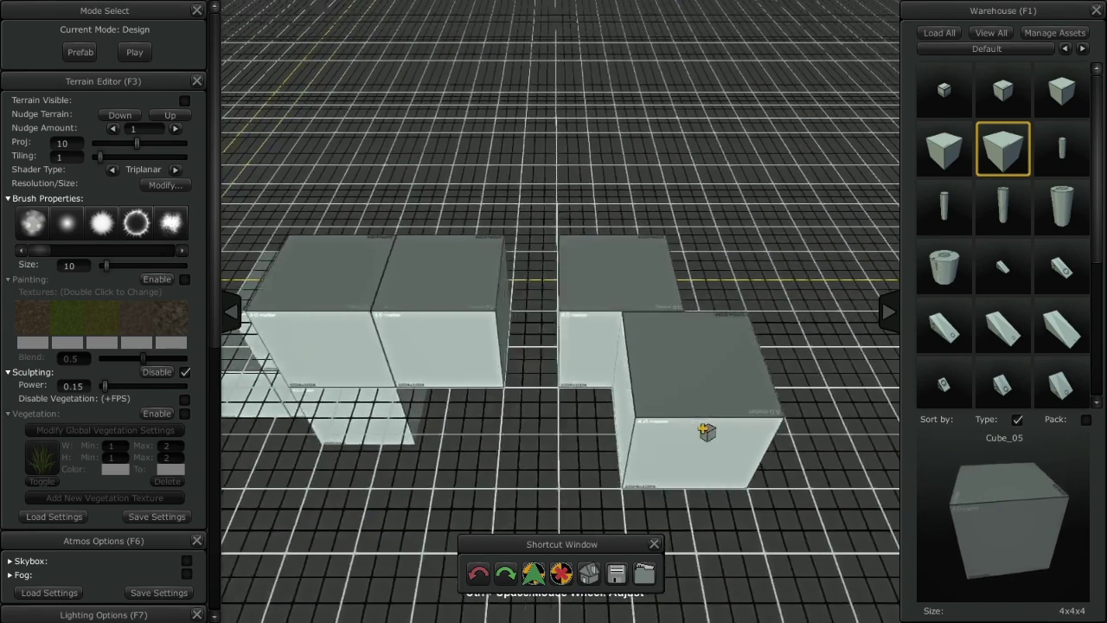
Open the Grid Editor with the stacked cubes in view.
{"action": "right_click_drag", "start_coordinate": [706, 430], "coordinate": [1041, 136]}
{"action": "key", "text": "F5"}
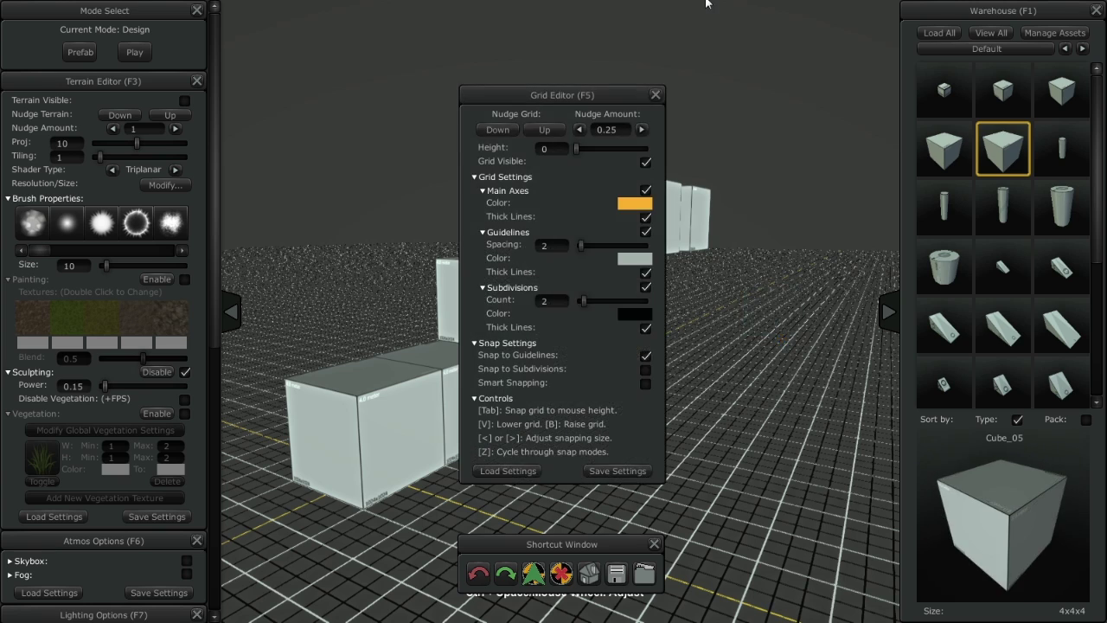